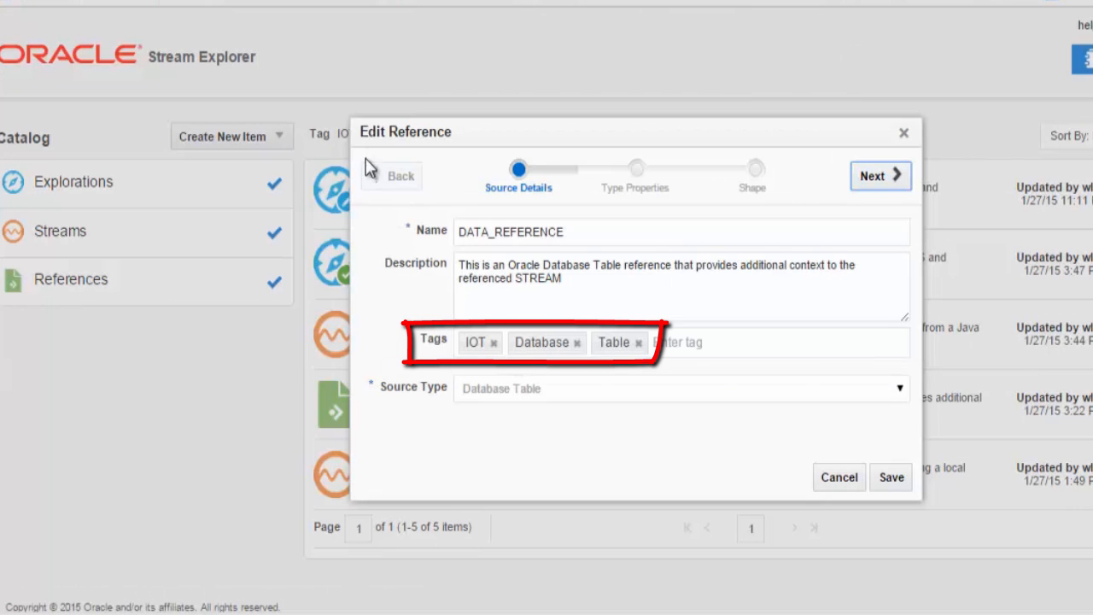
Nudge the DATA_REFERENCE Edit Reference dialog slightly to the right while reviewing its source details.
{"action": "left_click_drag", "start_coordinate": [385, 139], "coordinate": [397, 134]}
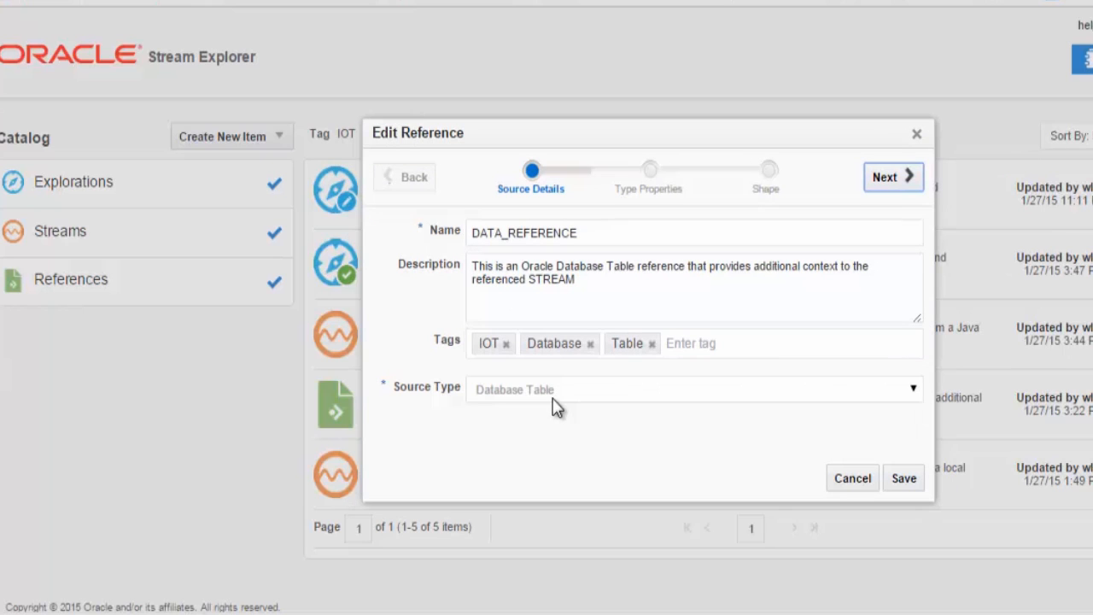
Step past the unchanged SX_TABLES data source and DEVICES shape, then cancel back to the IOT catalog.
{"action": "left_click", "coordinate": [880, 179]}
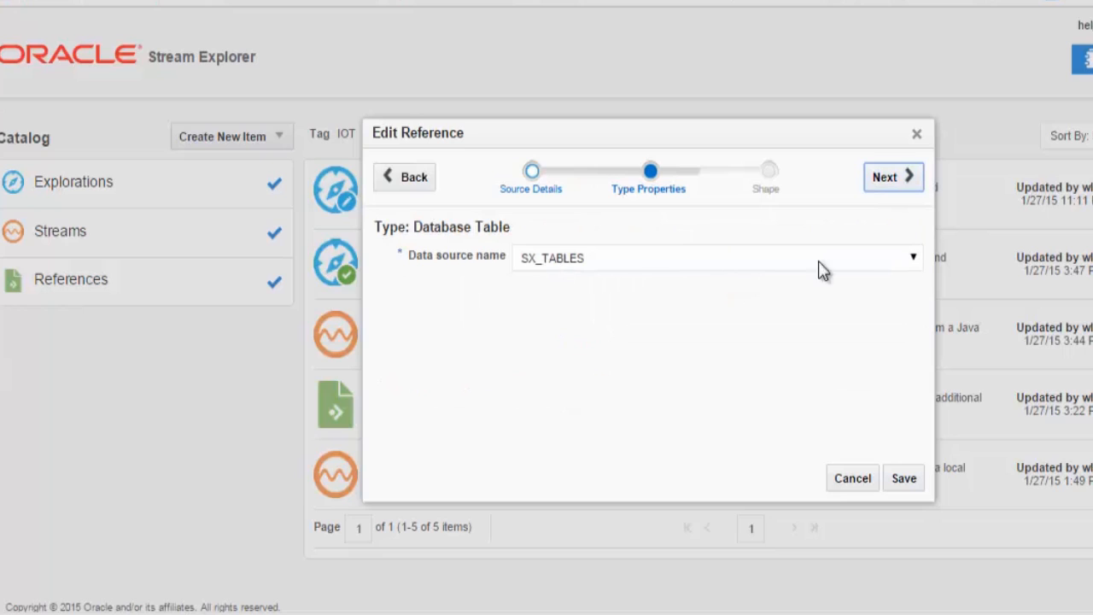
{"action": "left_click", "coordinate": [913, 261]}
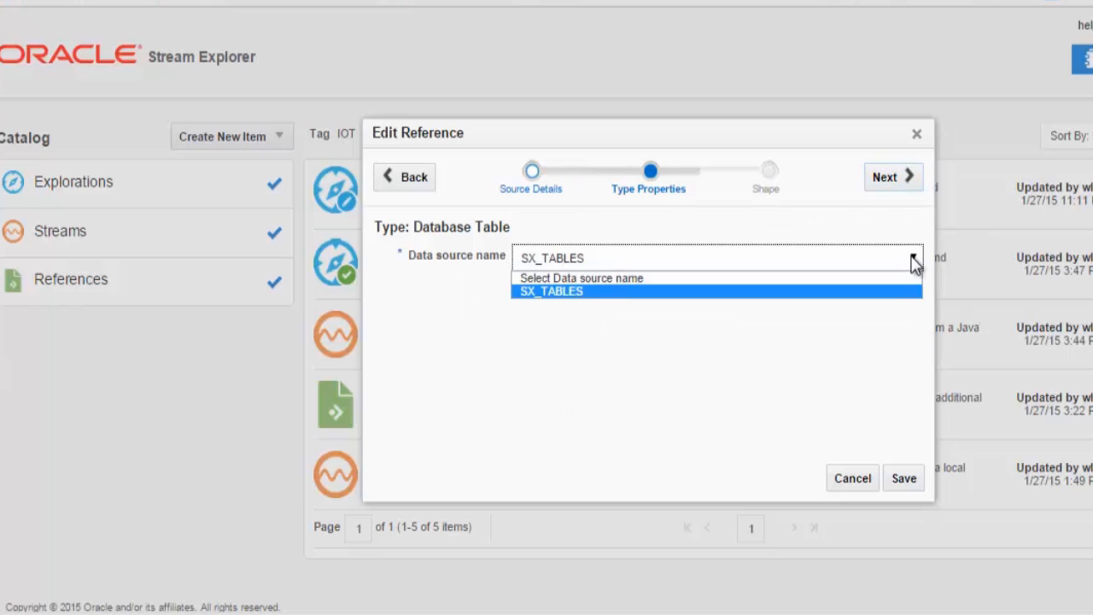
{"action": "left_click", "coordinate": [914, 262]}
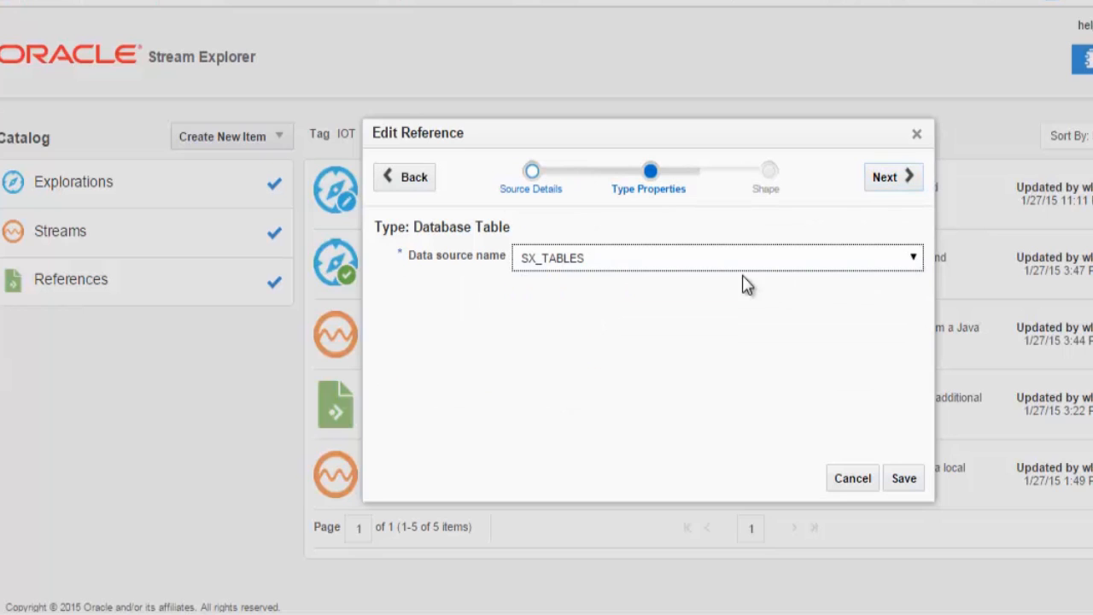
{"action": "left_click", "coordinate": [887, 181]}
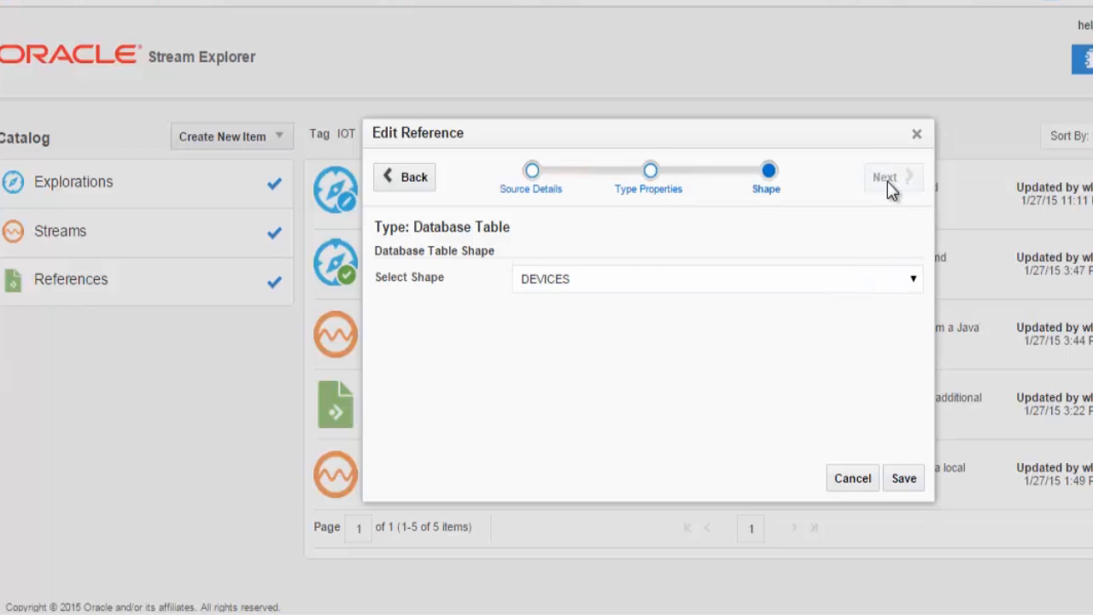
{"action": "left_click", "coordinate": [914, 281]}
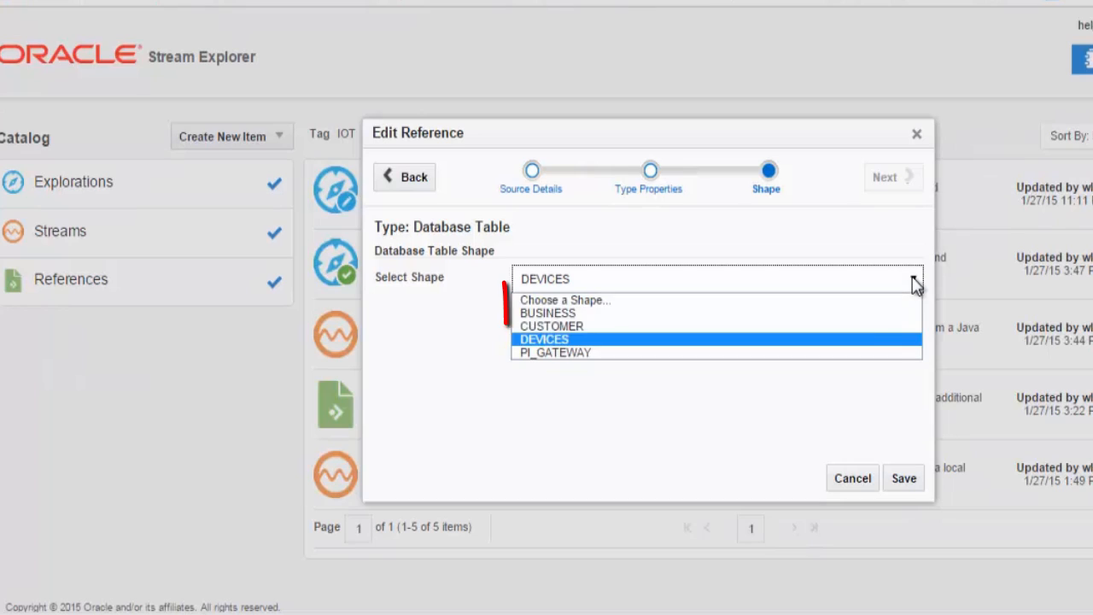
{"action": "left_click", "coordinate": [829, 341]}
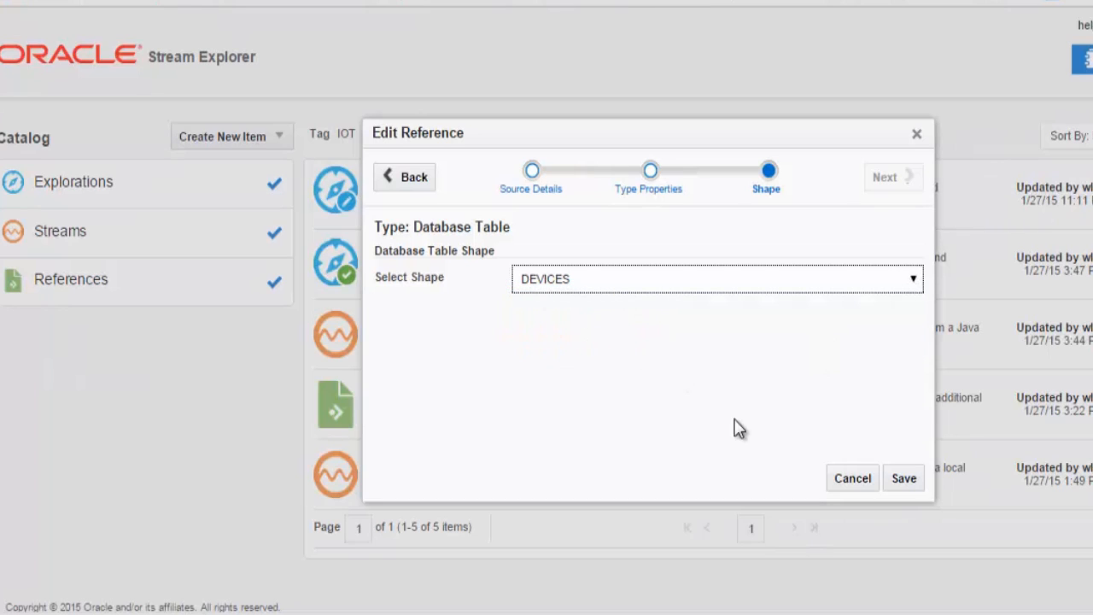
{"action": "left_click", "coordinate": [852, 478]}
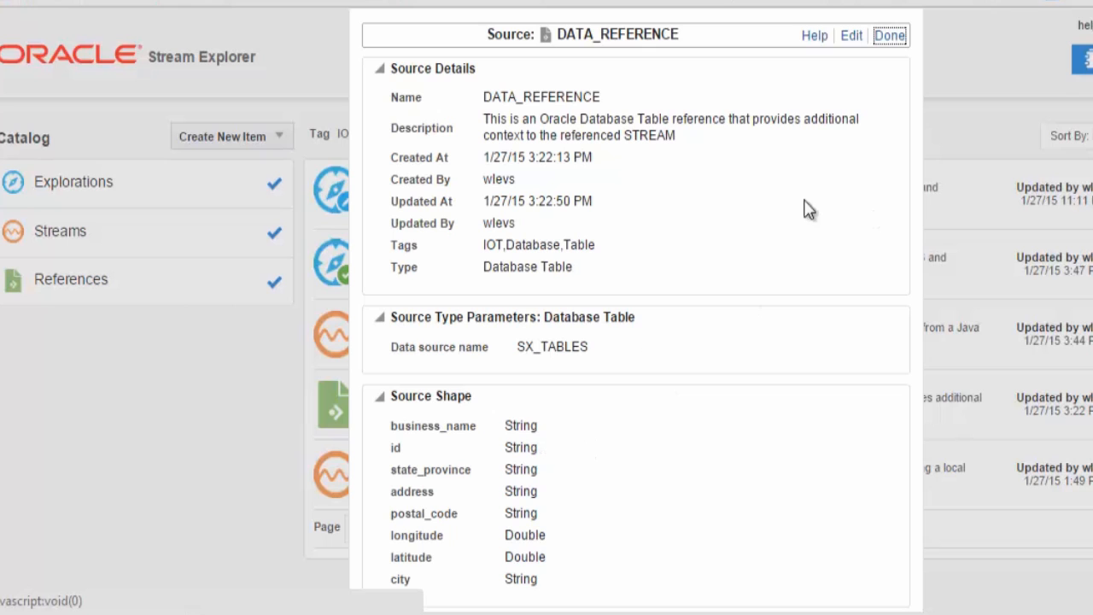
{"action": "left_click", "coordinate": [889, 36]}
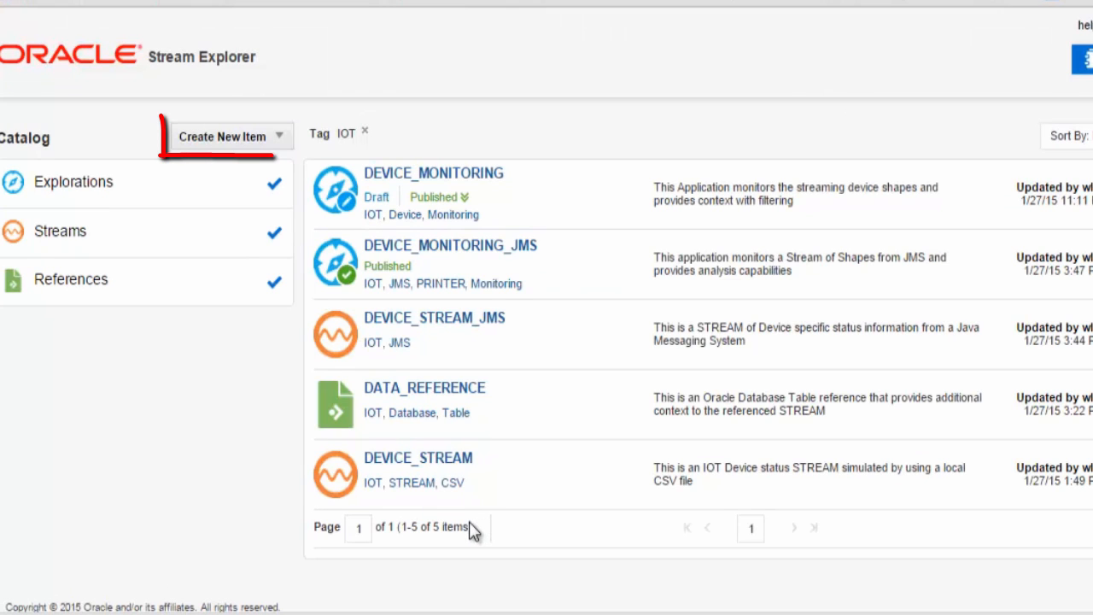
Start a new stream named TUTORIAL_DEVICE_STREAM with a CSV simulation device-status description.
{"action": "left_click", "coordinate": [245, 137]}
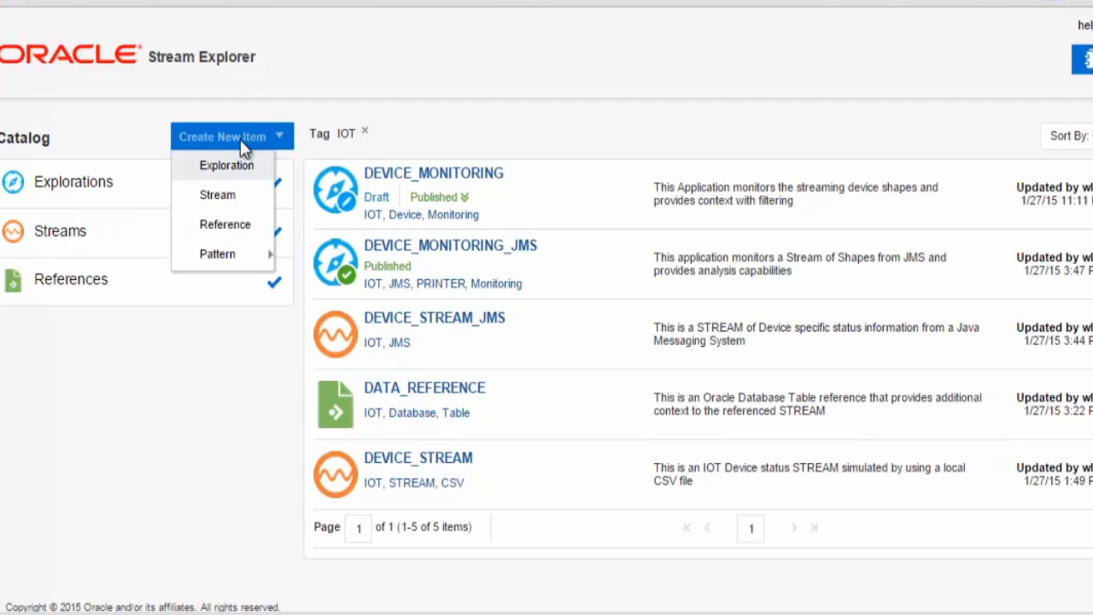
{"action": "left_click", "coordinate": [217, 195]}
{"action": "left_click", "coordinate": [476, 234]}
{"action": "type", "text": "TUTORIAL_DEVICE_STREAM"}
{"action": "left_click", "coordinate": [748, 263]}
{"action": "type", "text": "This is a"}
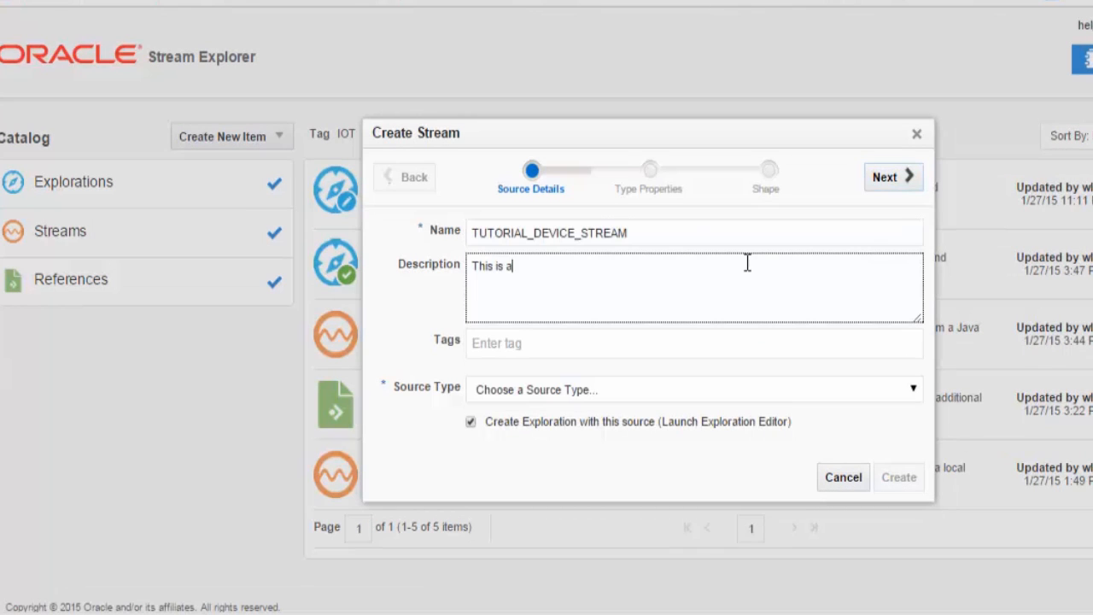
{"action": "type", "text": " CSV file simulat"}
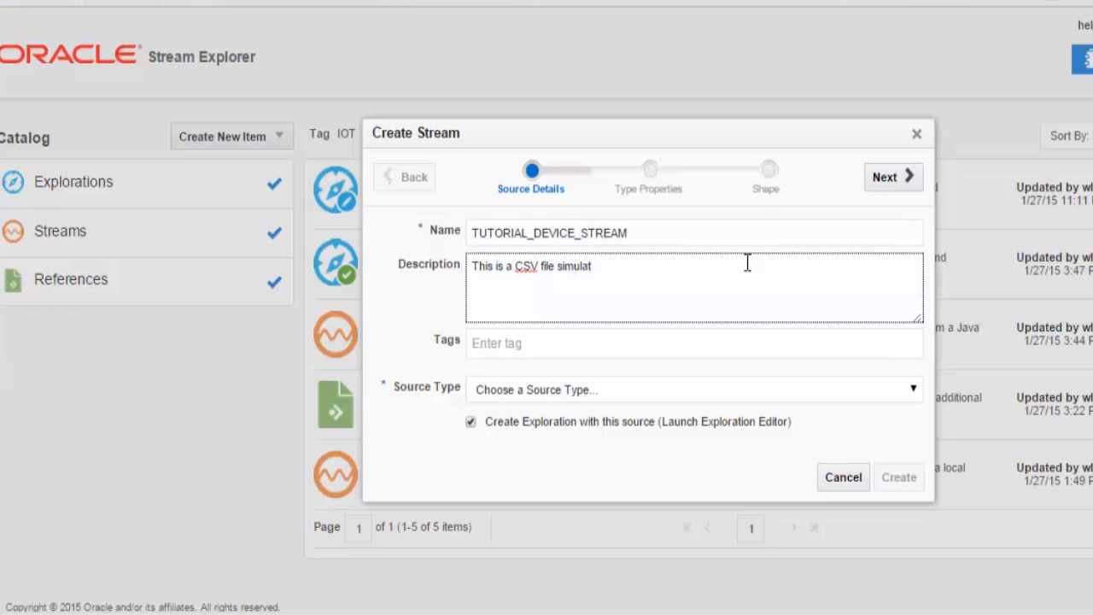
{"action": "type", "text": "ion STREAM for device"}
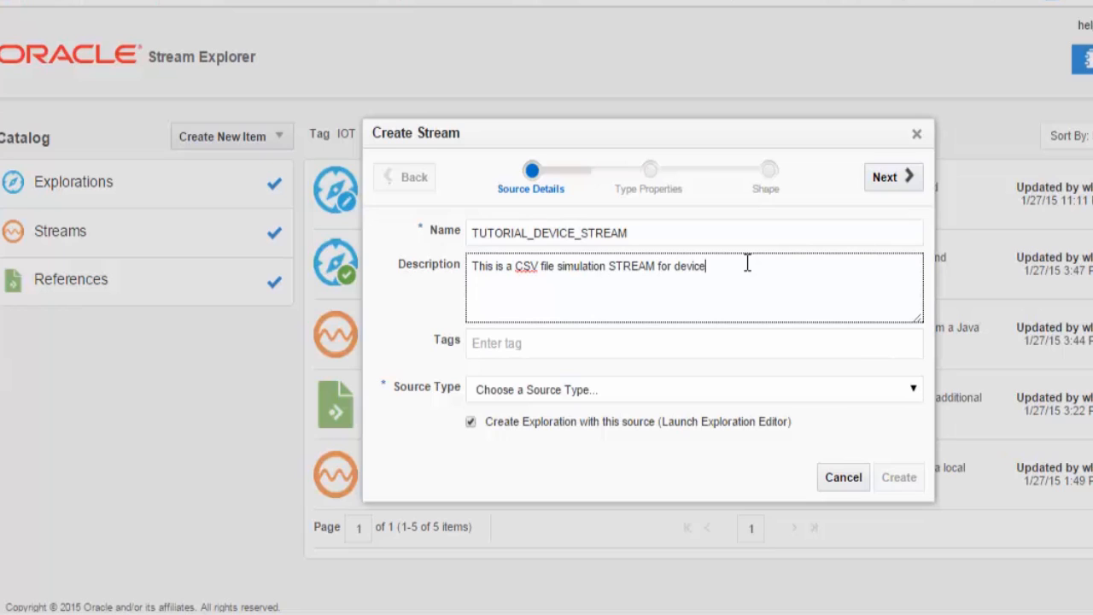
{"action": "type", "text": " status information"}
Tag the stream IOT, CSV and Stream and set its source type to CSV File.
{"action": "key", "text": "Tab"}
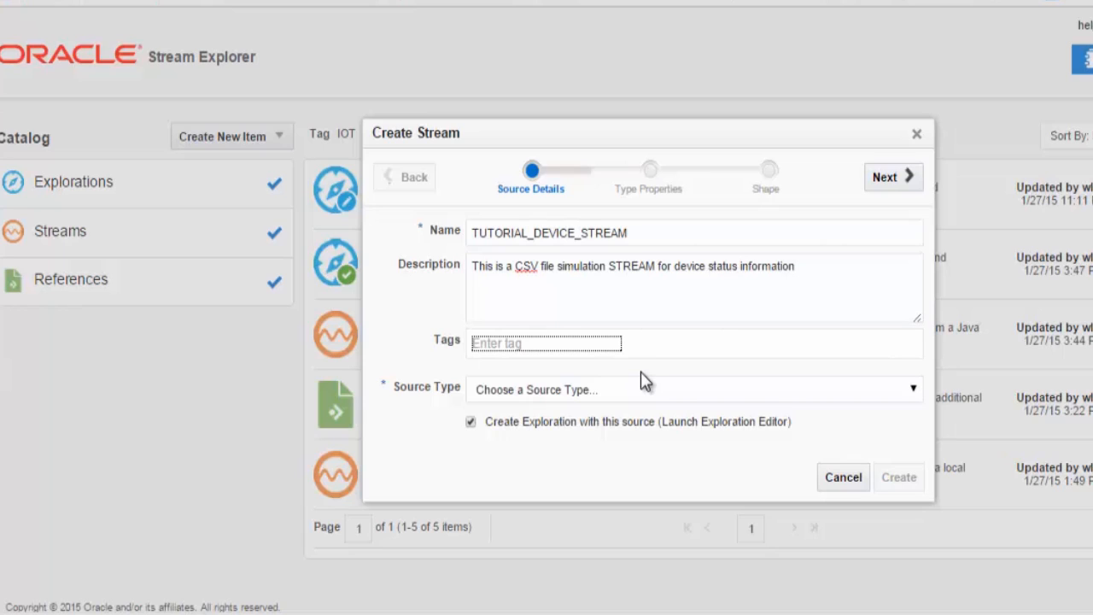
{"action": "type", "text": "IOT"}
{"action": "key", "text": "Return"}
{"action": "type", "text": "C"}
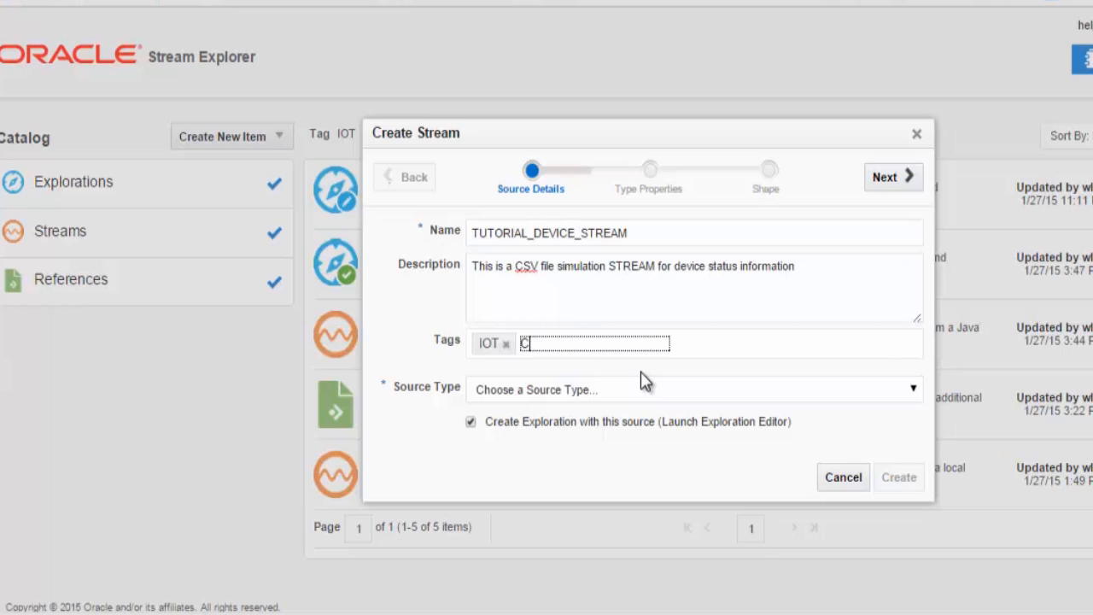
{"action": "type", "text": "SV"}
{"action": "key", "text": "Return"}
{"action": "type", "text": "Stre"}
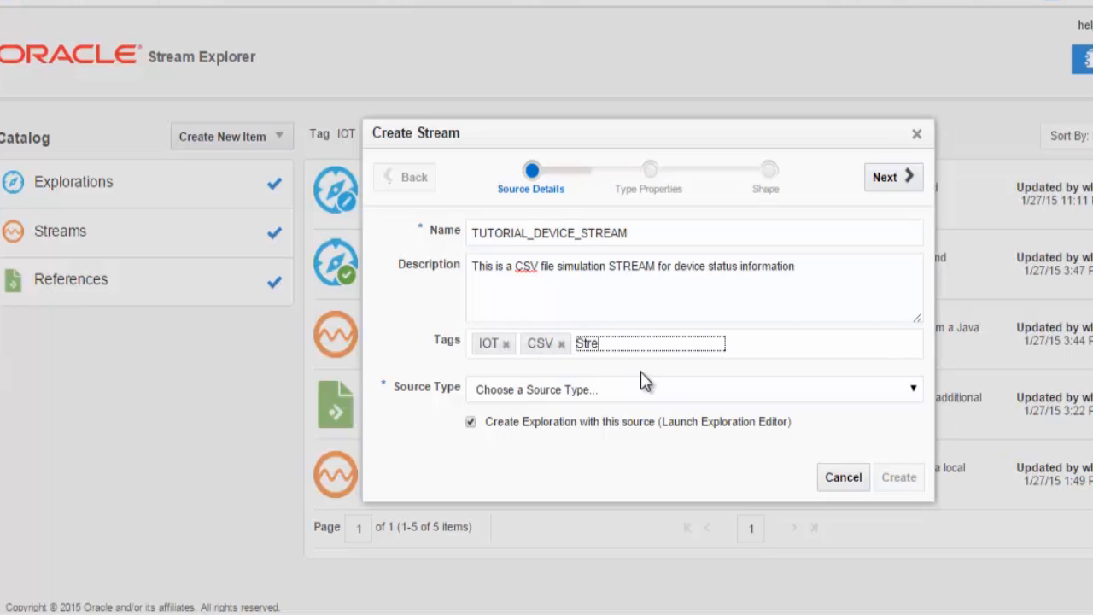
{"action": "type", "text": "am"}
{"action": "key", "text": "Return"}
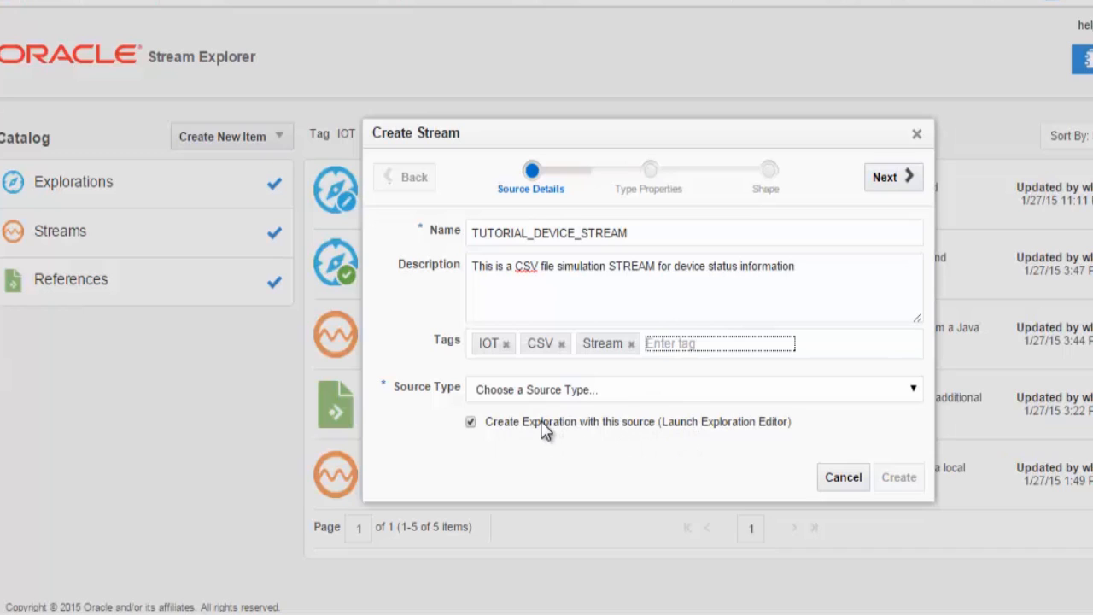
{"action": "left_click", "coordinate": [907, 391]}
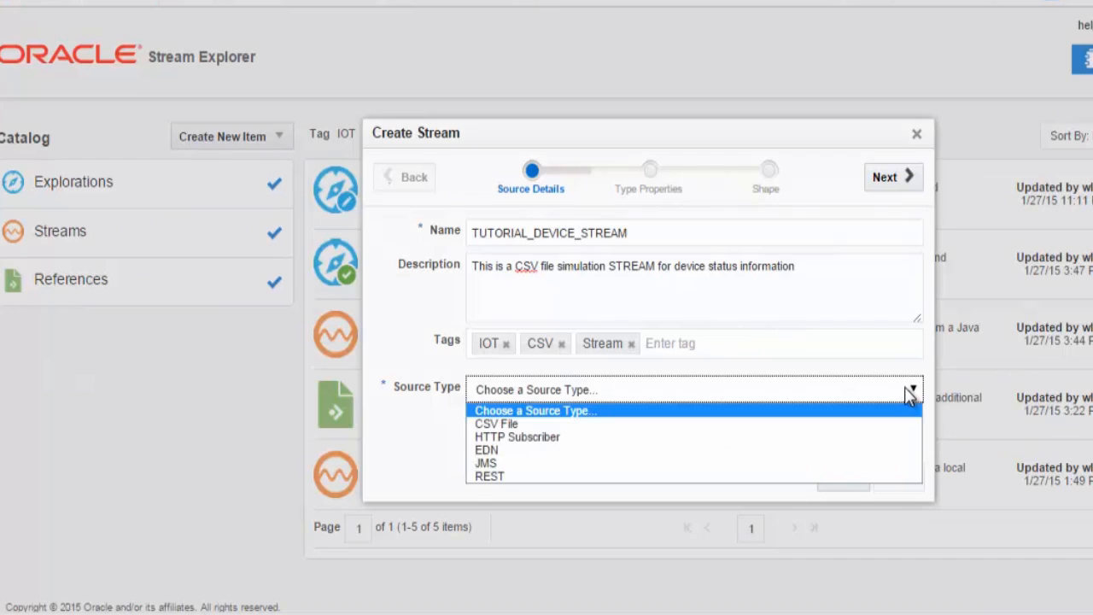
{"action": "left_click", "coordinate": [863, 422]}
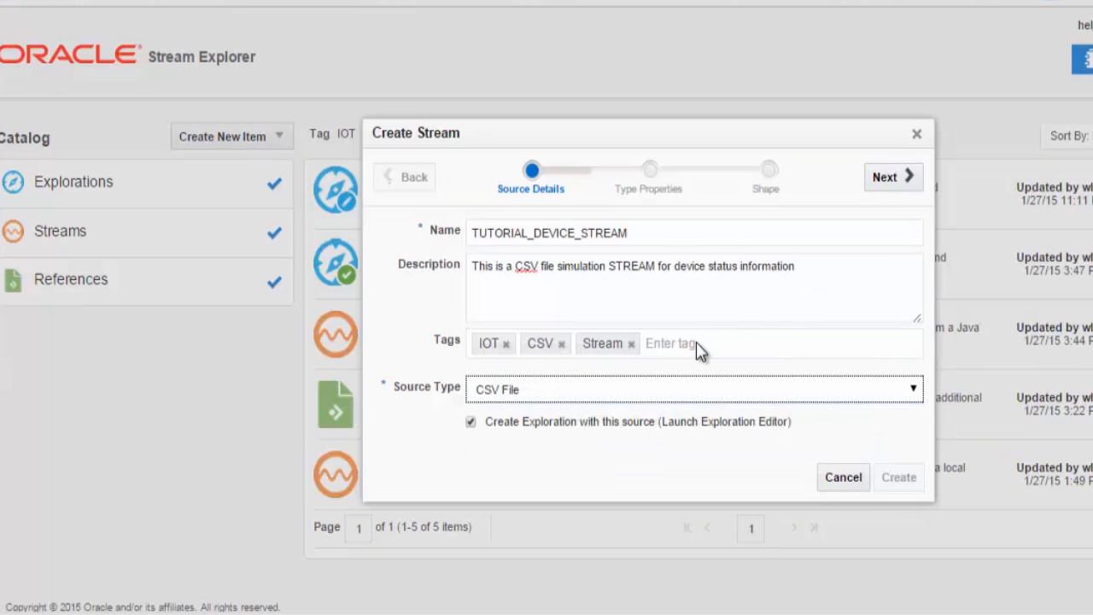
Load SAMPLE_IOT_distributed_device_data_STREAM.txt as the CSV source with an Initial Delay of 2000.
{"action": "left_click", "coordinate": [883, 177]}
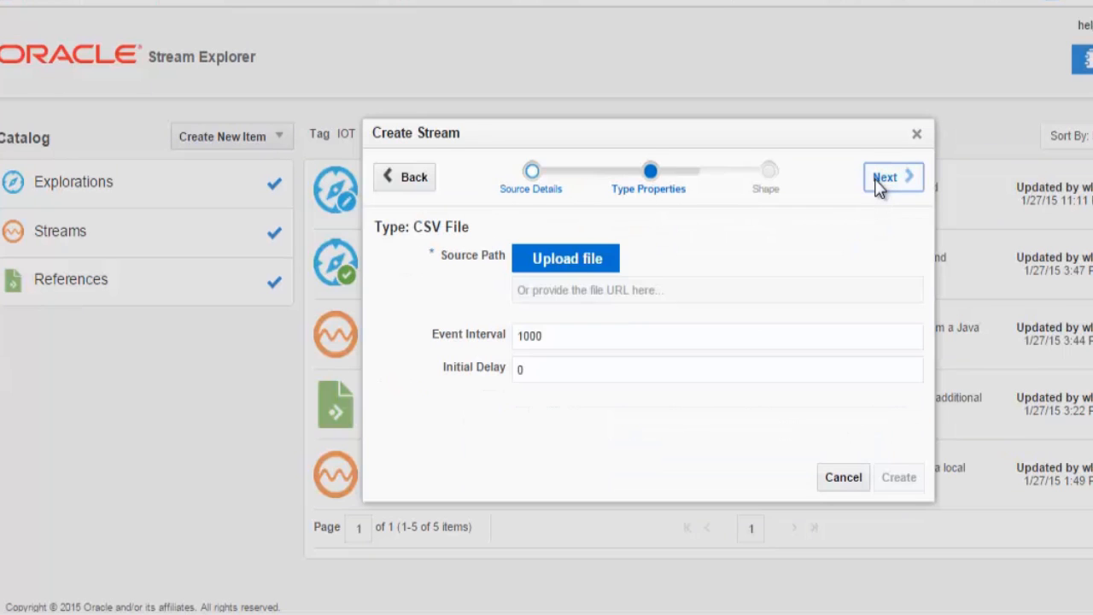
{"action": "left_click", "coordinate": [590, 260]}
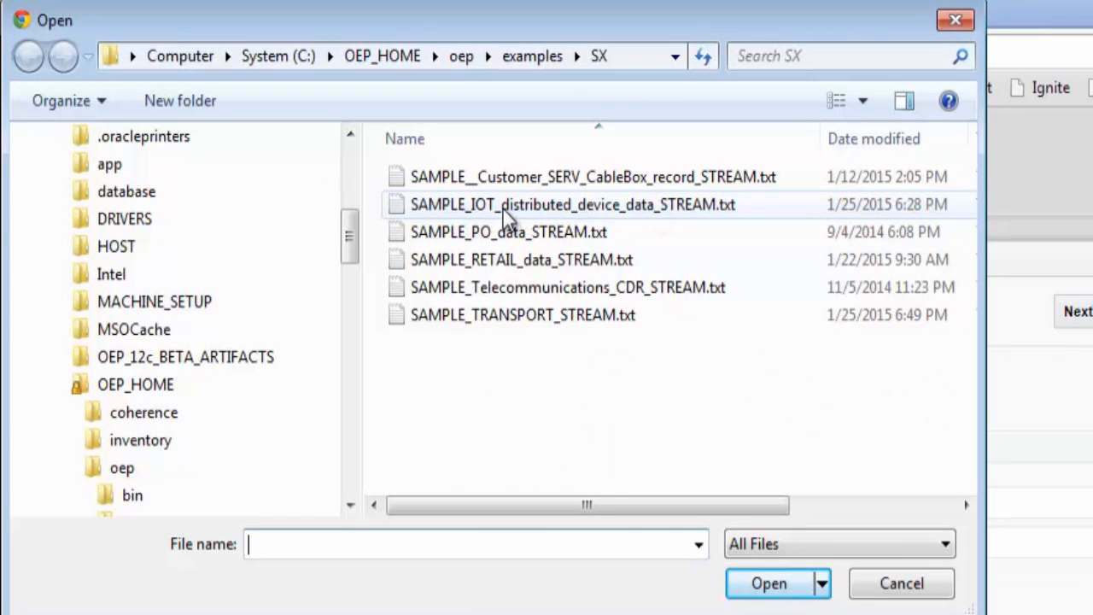
{"action": "left_click", "coordinate": [503, 208]}
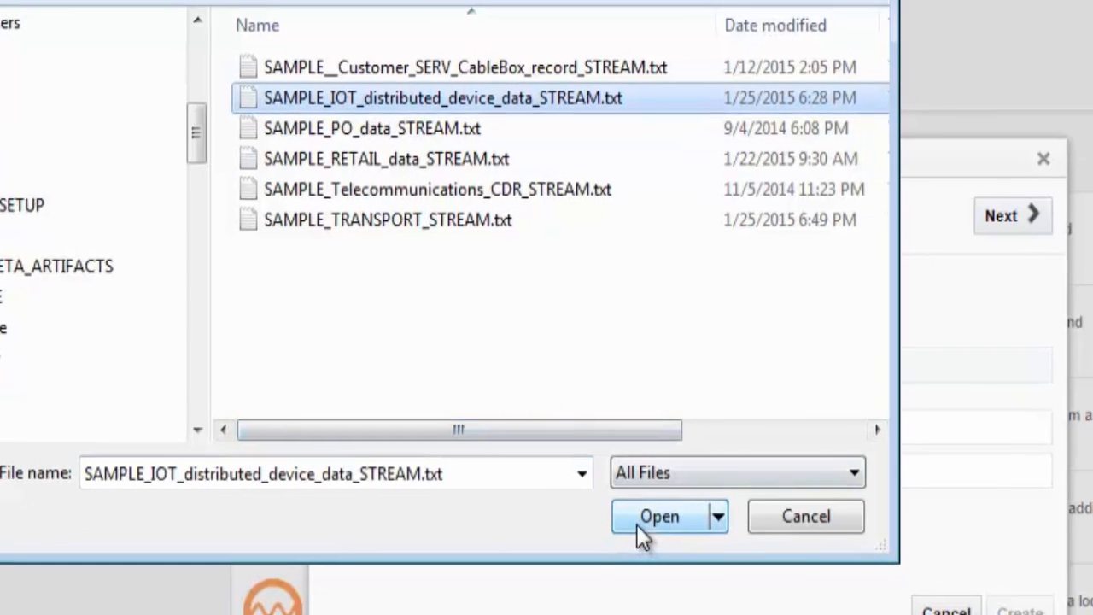
{"action": "left_click", "coordinate": [636, 525]}
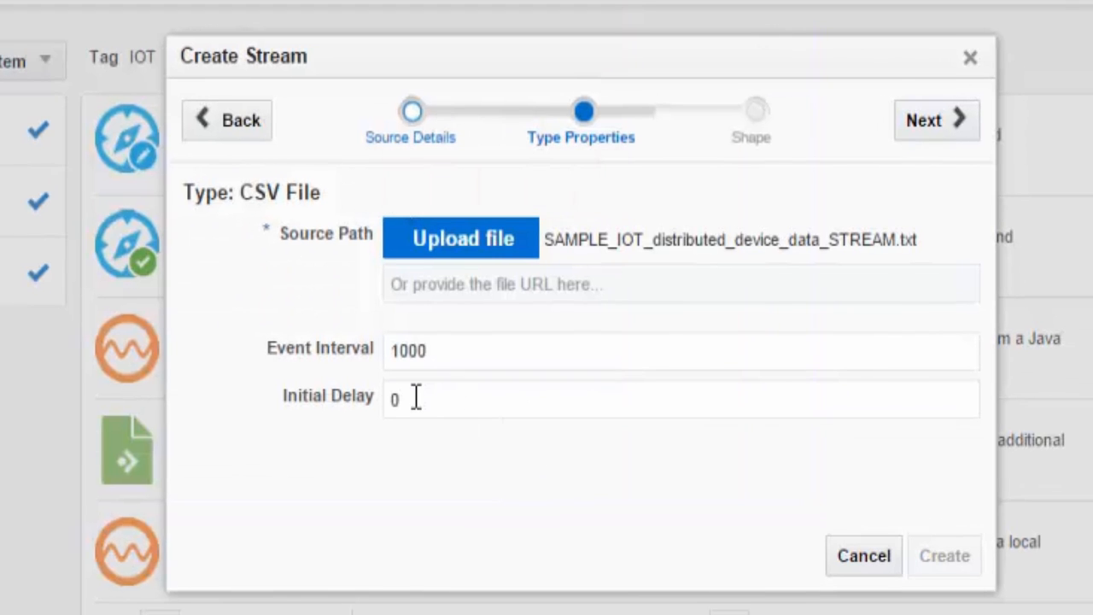
{"action": "left_click", "coordinate": [492, 466]}
{"action": "type", "text": "2000"}
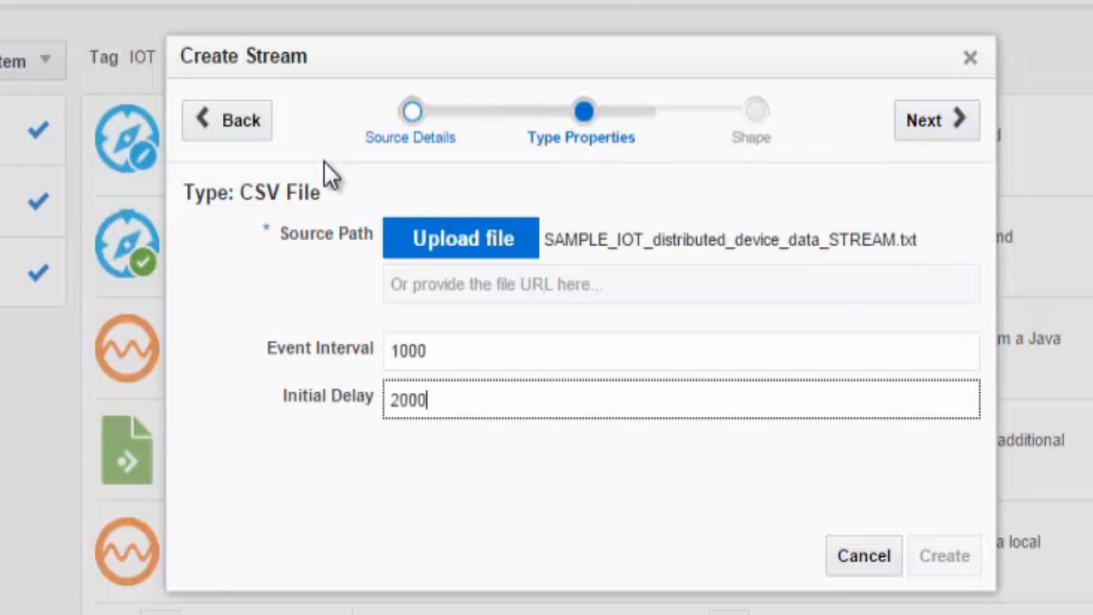
{"action": "left_click", "coordinate": [410, 445]}
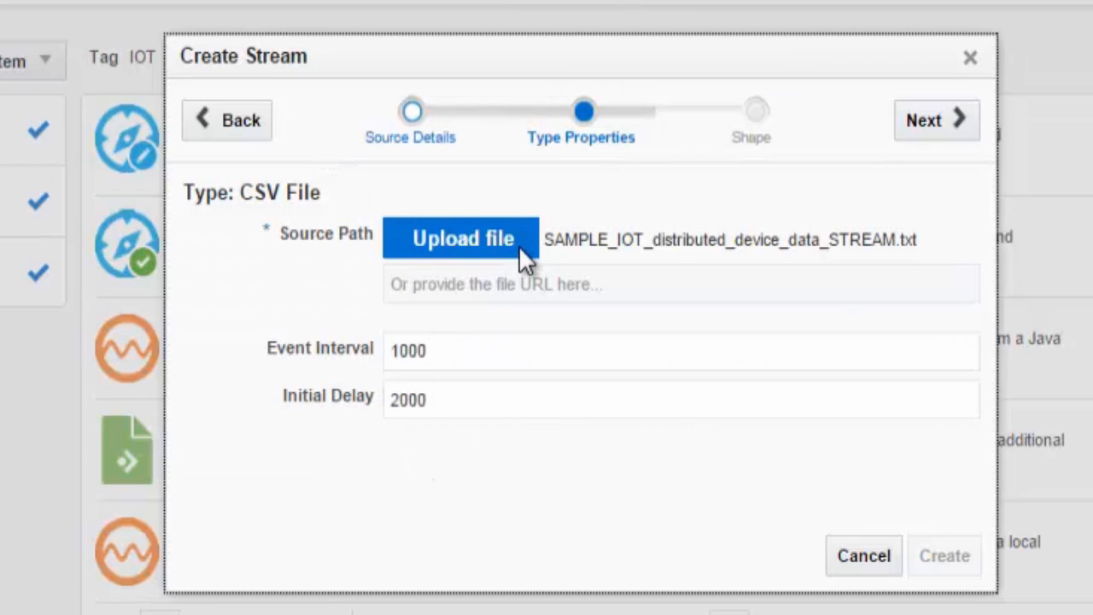
{"action": "left_click", "coordinate": [929, 126]}
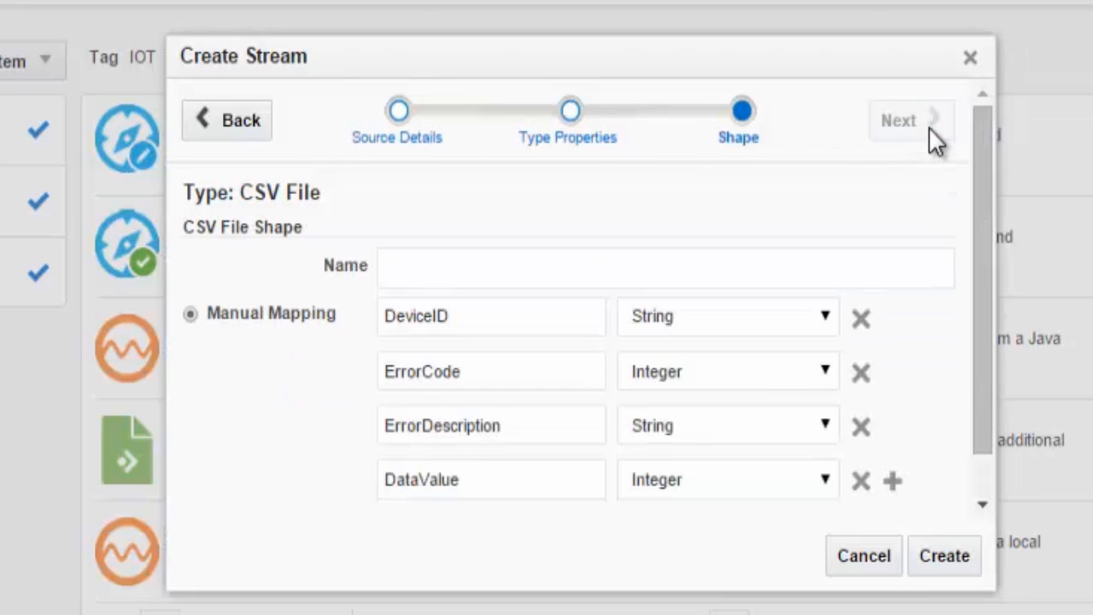
Name the shape TUTORIAL_DEVICE_SHAPE and change ErrorCode's type from Integer to String.
{"action": "left_click", "coordinate": [441, 261]}
{"action": "type", "text": "TUTORIAL"}
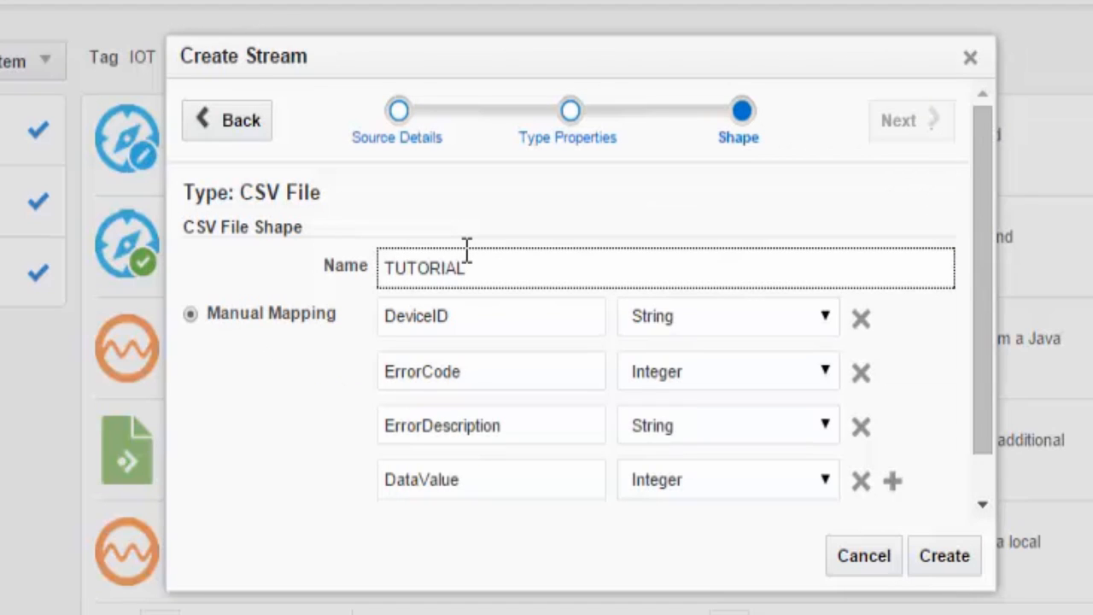
{"action": "type", "text": "_DEVICE_SA"}
{"action": "key", "text": "BackSpace"}
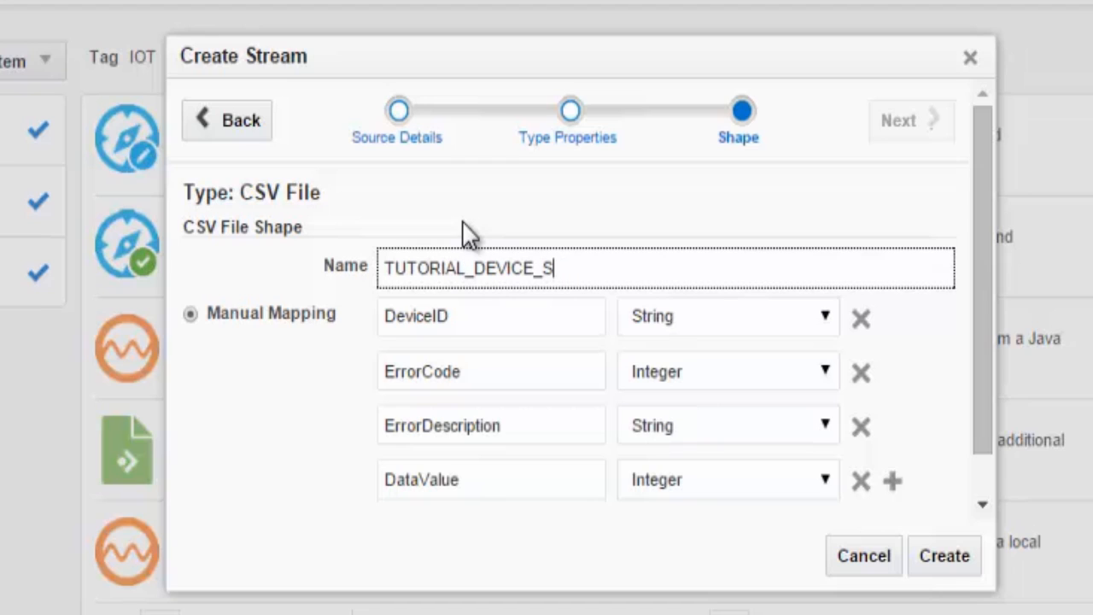
{"action": "type", "text": "HAPE"}
{"action": "left_click", "coordinate": [814, 376]}
{"action": "left_click", "coordinate": [784, 403]}
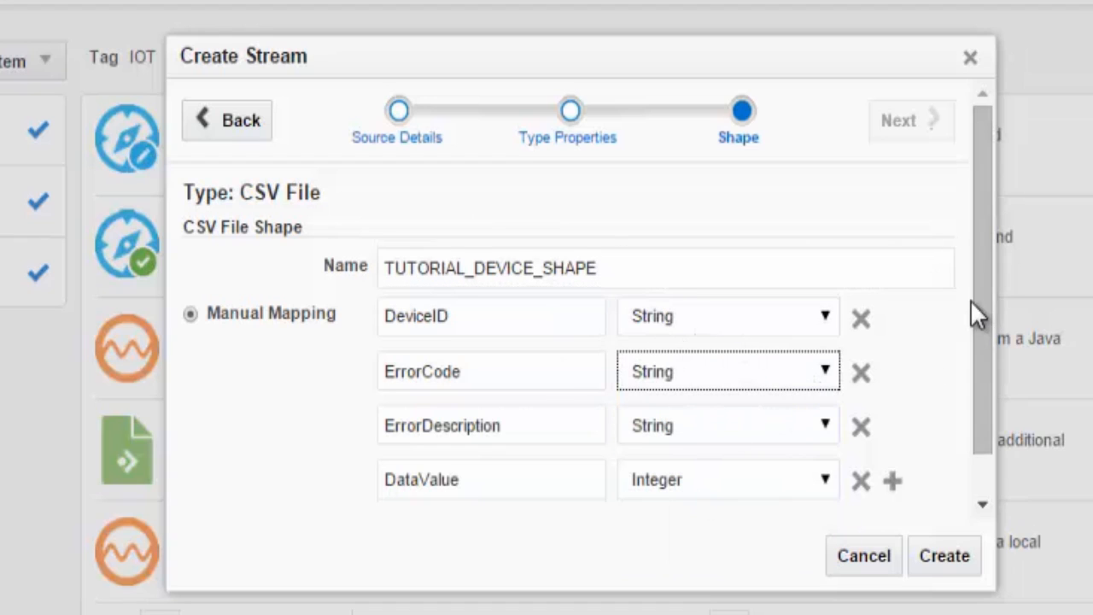
{"action": "left_click_drag", "start_coordinate": [978, 275], "coordinate": [966, 211]}
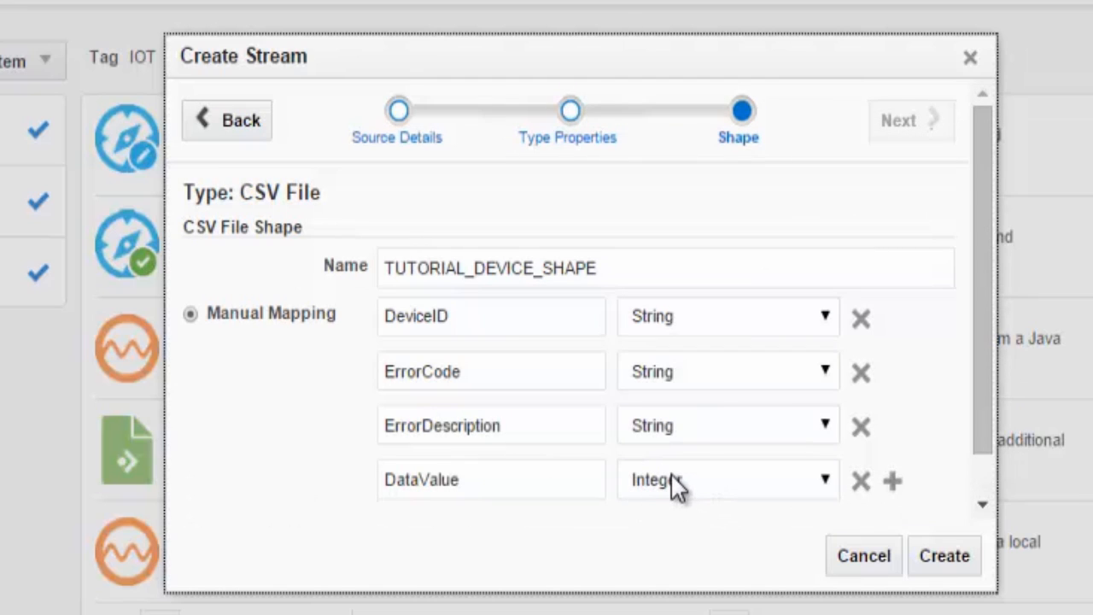
Create the stream and name the new exploration TUTORIAL_DEVICE_NETWORK_MONITORING with a device-monitor description.
{"action": "left_click", "coordinate": [942, 560]}
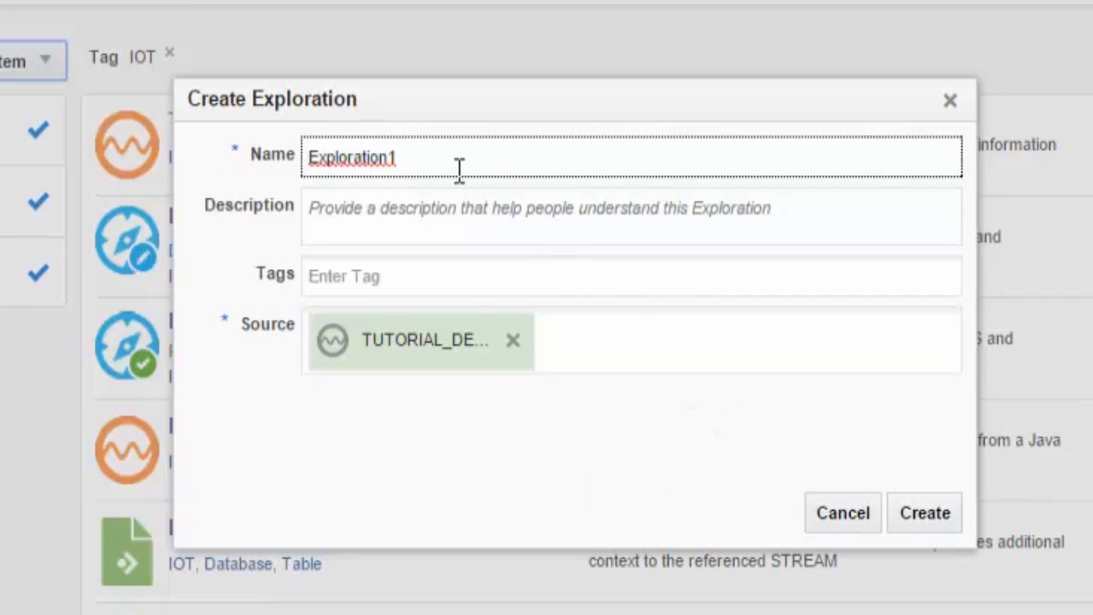
{"action": "left_click_drag", "start_coordinate": [447, 161], "coordinate": [305, 159]}
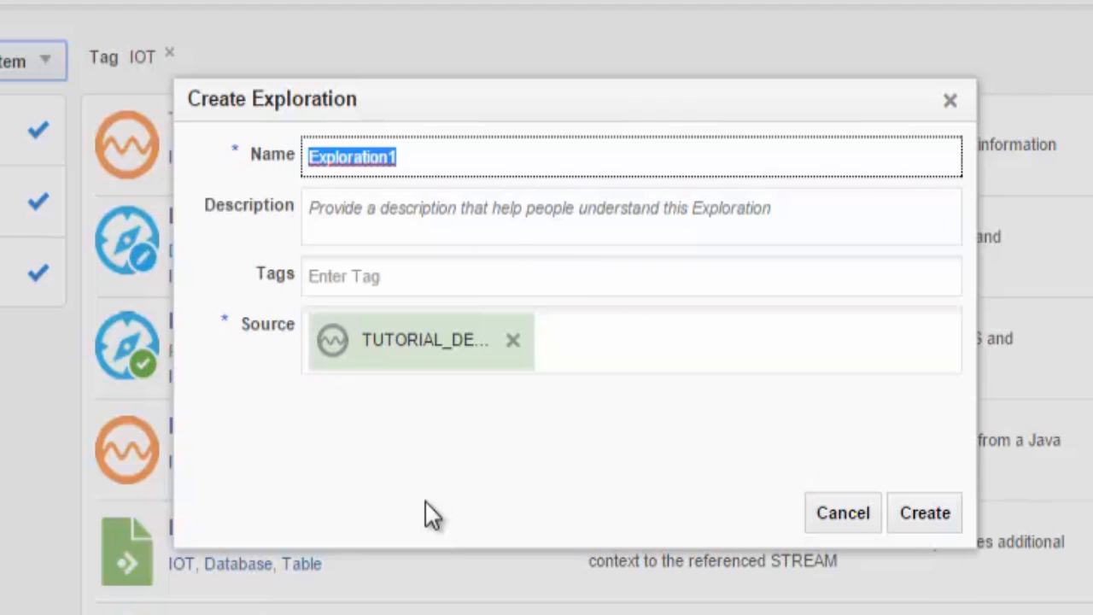
{"action": "type", "text": "TUTO"}
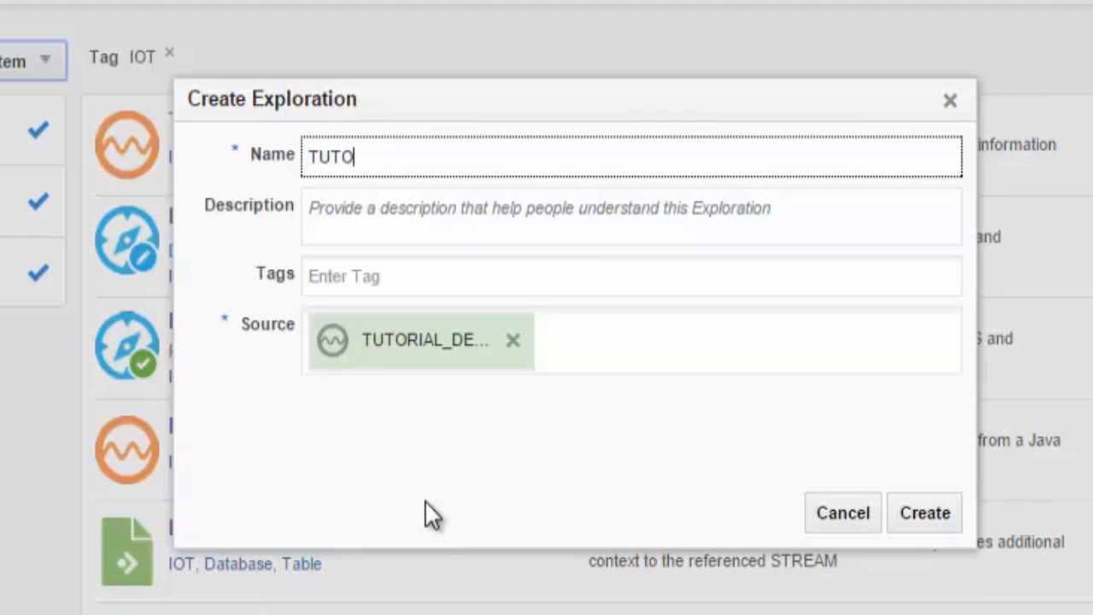
{"action": "type", "text": "RIAL_DEVICE"}
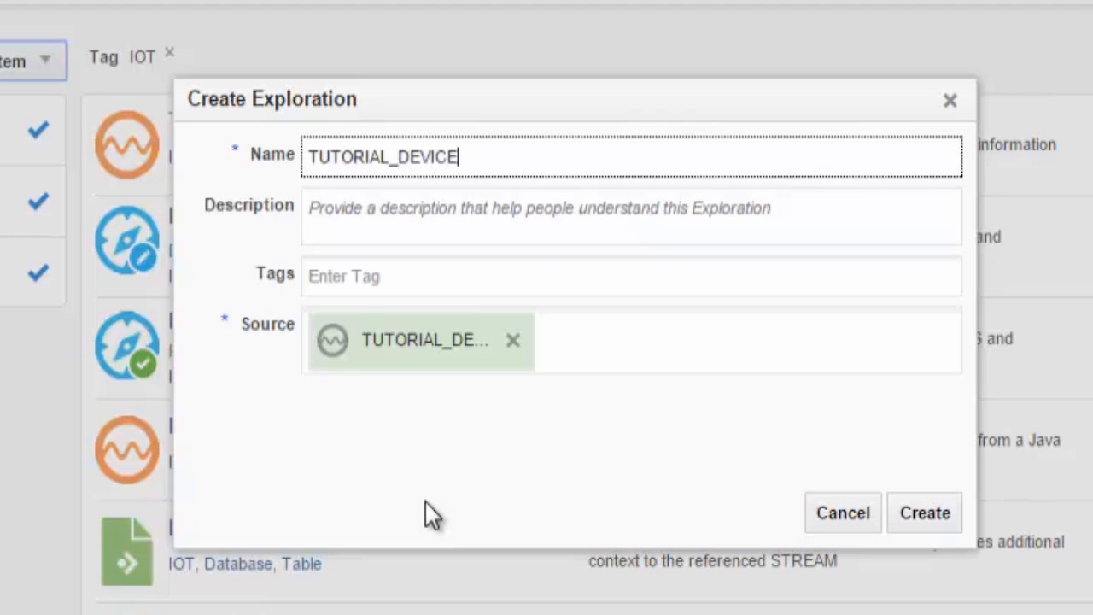
{"action": "type", "text": "_NETWORK"}
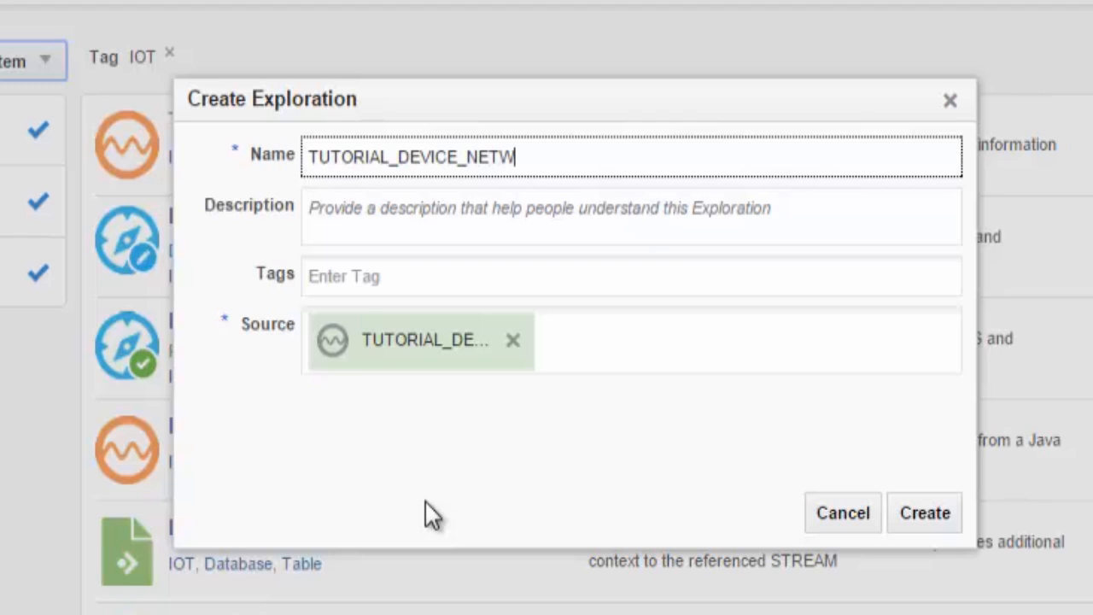
{"action": "type", "text": "_MONI"}
{"action": "type", "text": "TORING"}
{"action": "key", "text": "Tab"}
{"action": "type", "text": "This is a deice"}
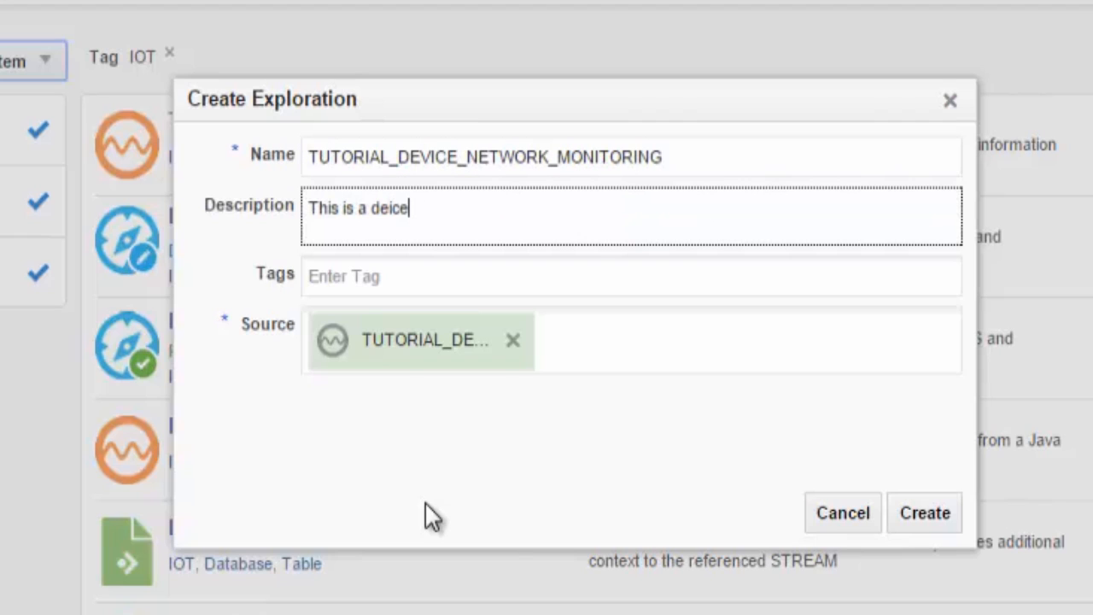
{"action": "key", "text": "BackSpace"}
{"action": "key", "text": "BackSpace"}
{"action": "key", "text": "BackSpace"}
{"action": "key", "text": "BackSpace"}
{"action": "type", "text": "vice mon"}
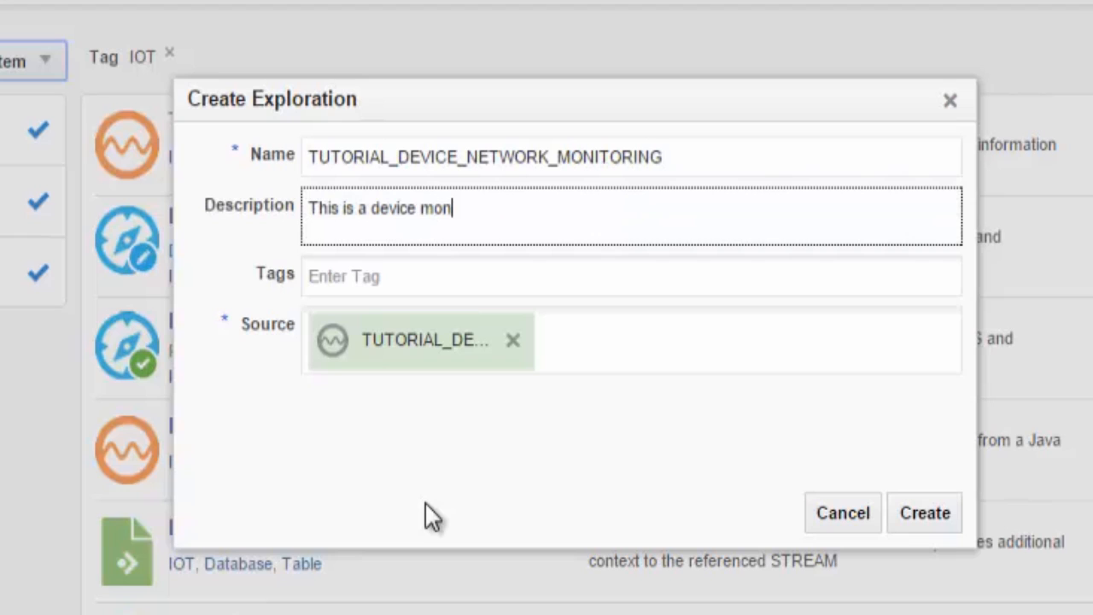
{"action": "type", "text": "itoring application for IOT infrastructure analysis"}
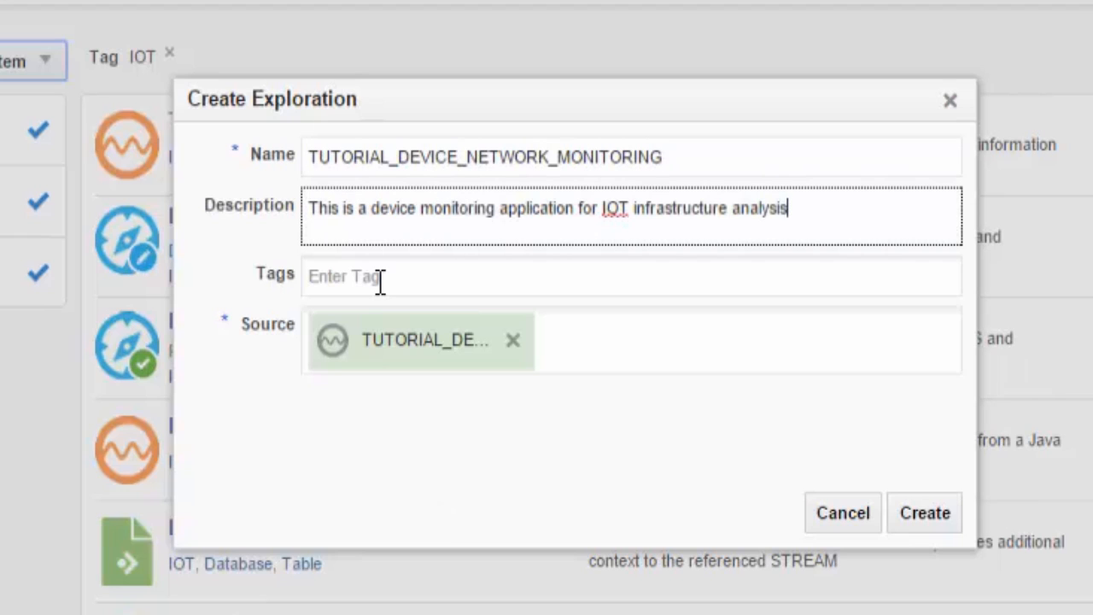
Tag the exploration IOT, DEVICE and Monitoring.
{"action": "left_click", "coordinate": [305, 274]}
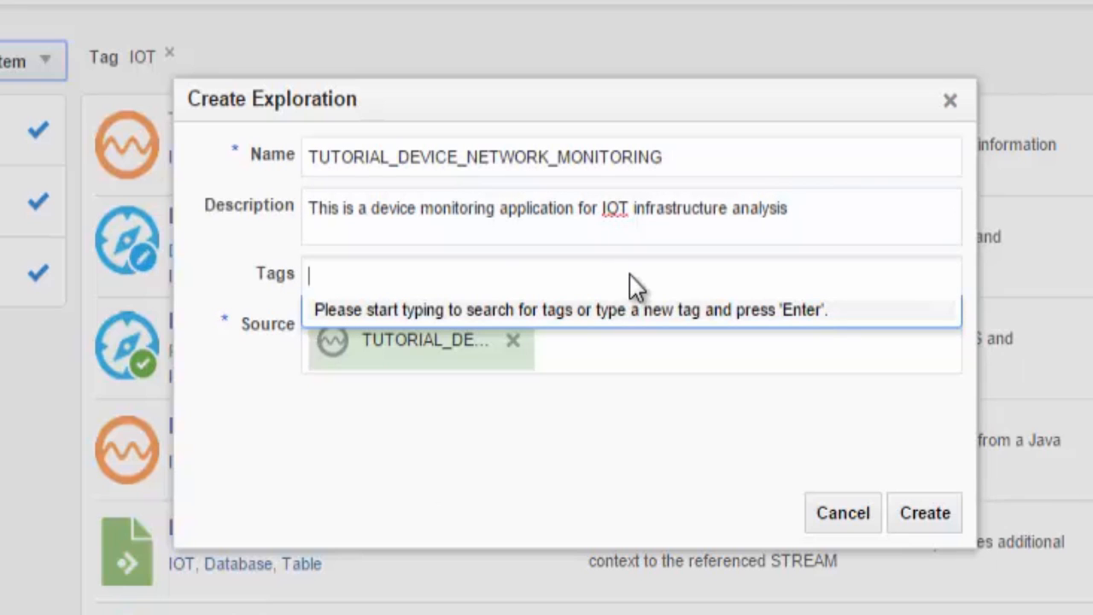
{"action": "type", "text": "IOT"}
{"action": "key", "text": "Return"}
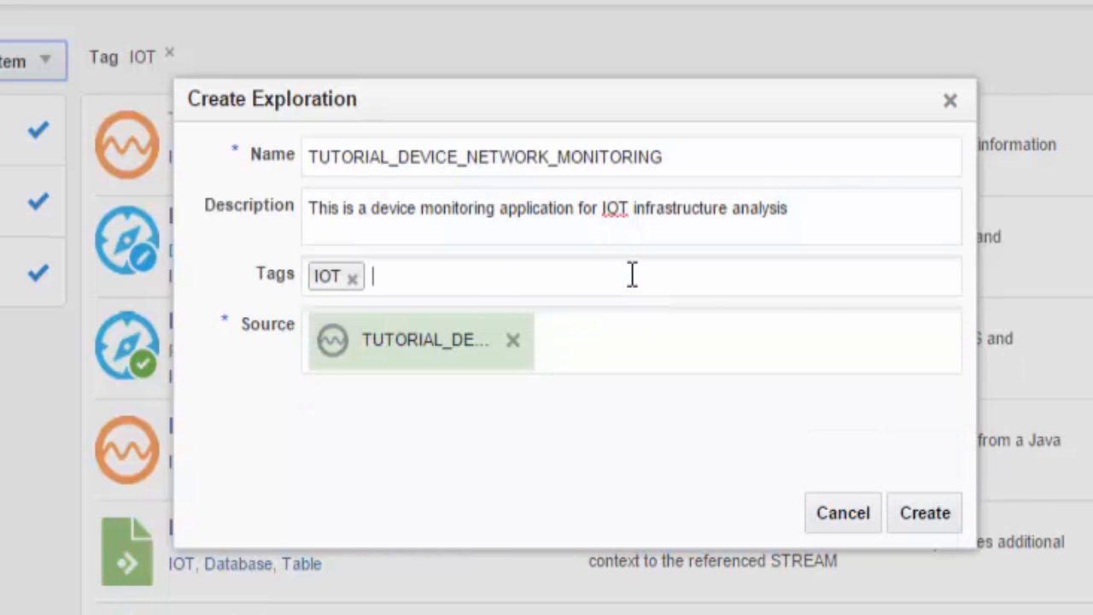
{"action": "type", "text": "DEVICE"}
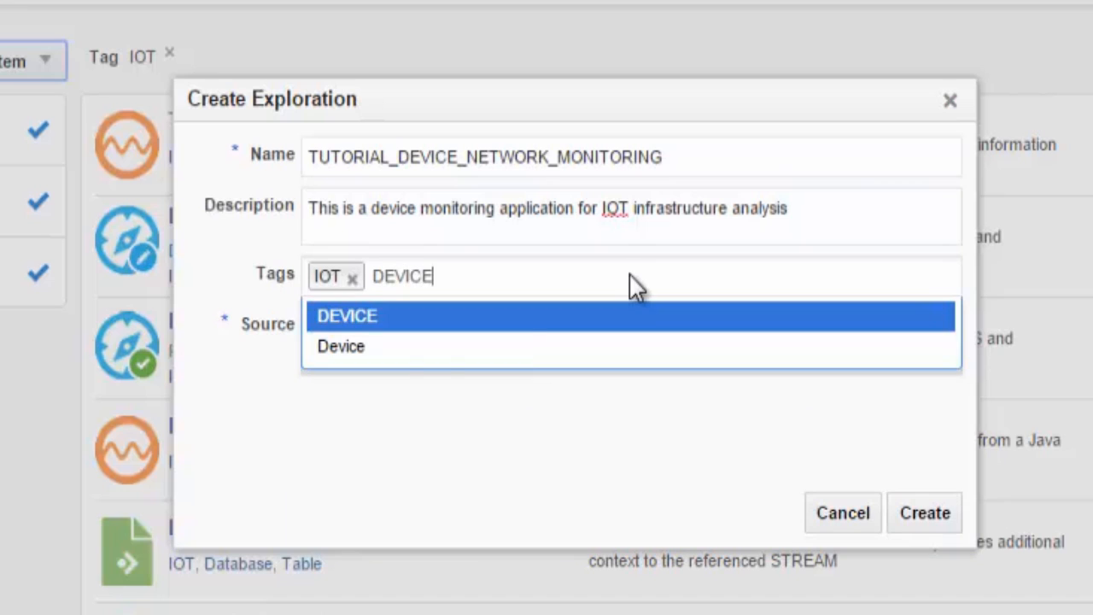
{"action": "key", "text": "Return"}
{"action": "type", "text": "Monitoring"}
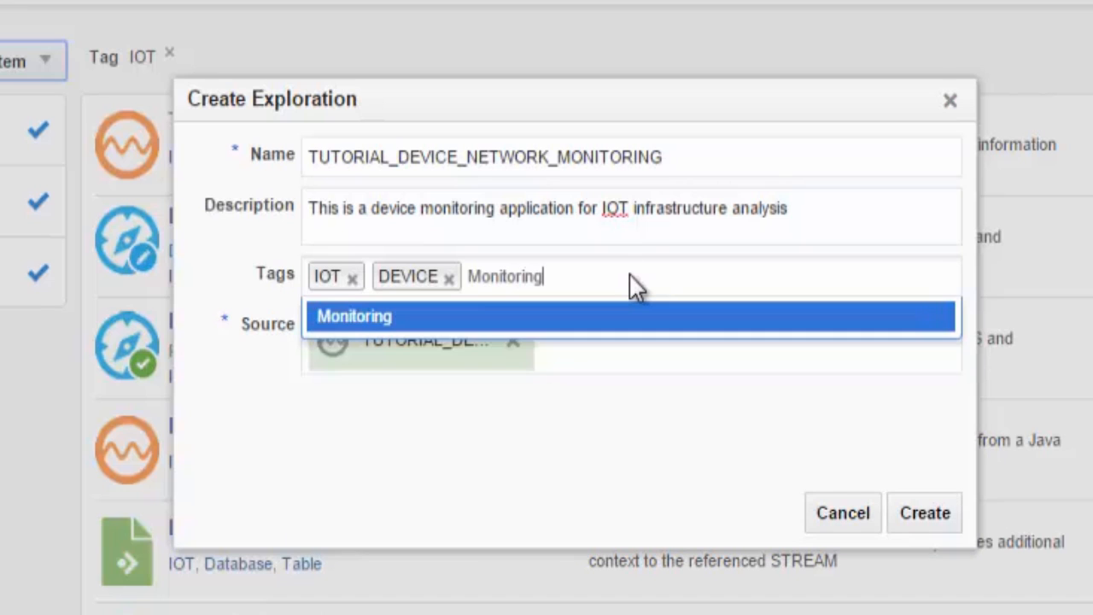
{"action": "key", "text": "Return"}
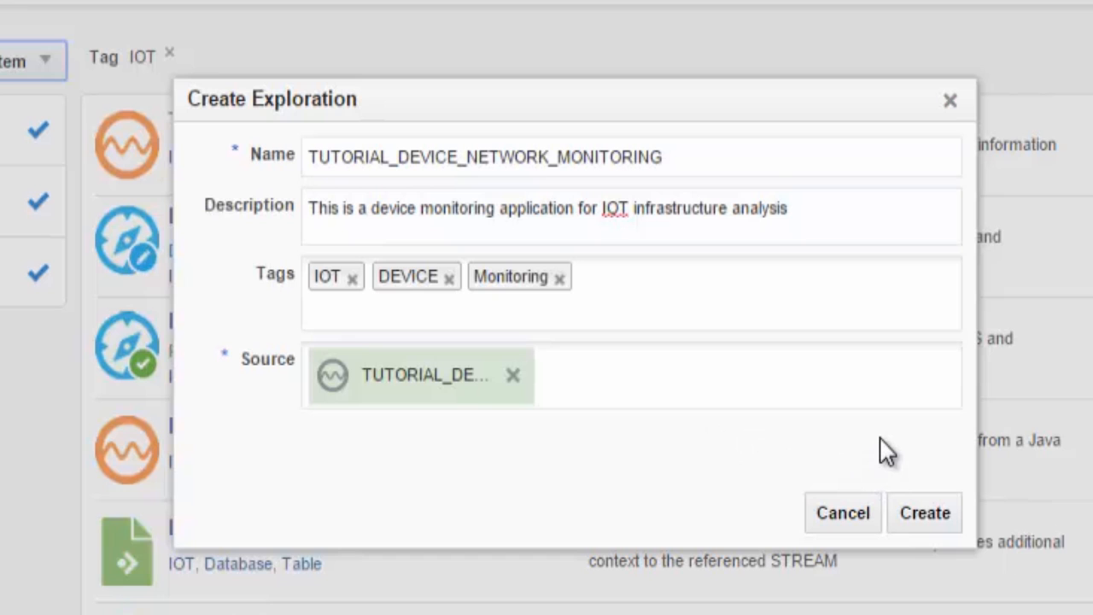
Create the TUTORIAL_DEVICE_NETWORK_MONITORING exploration and check the device events in its Live Output Stream.
{"action": "left_click", "coordinate": [919, 514]}
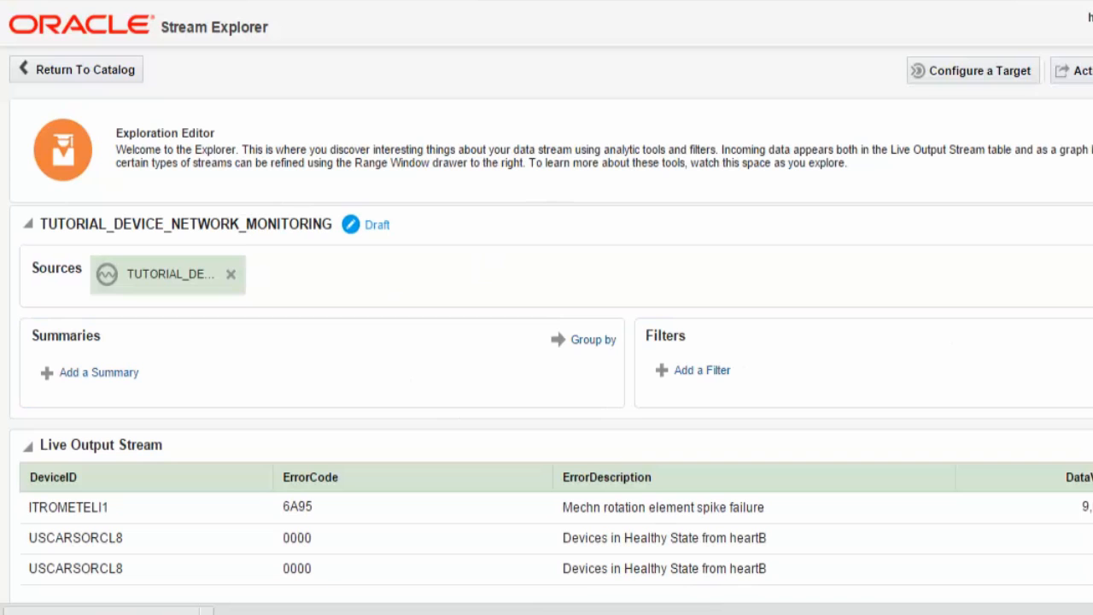
{"action": "scroll", "coordinate": [546, 342], "scroll_direction": "down", "scroll_amount": 4}
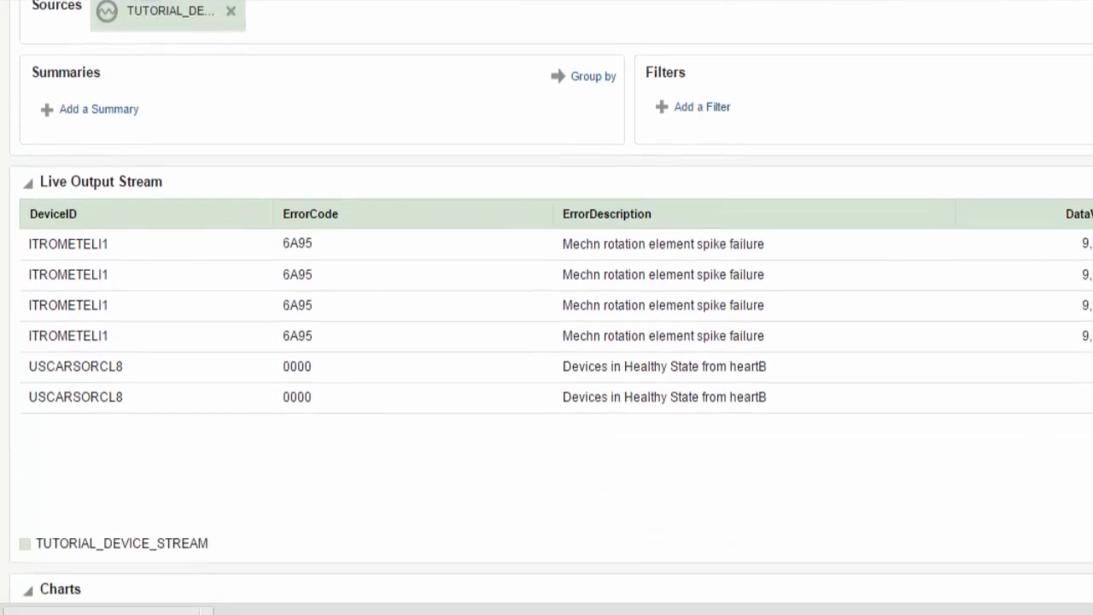
{"action": "scroll", "coordinate": [405, 232], "scroll_direction": "down", "scroll_amount": 1}
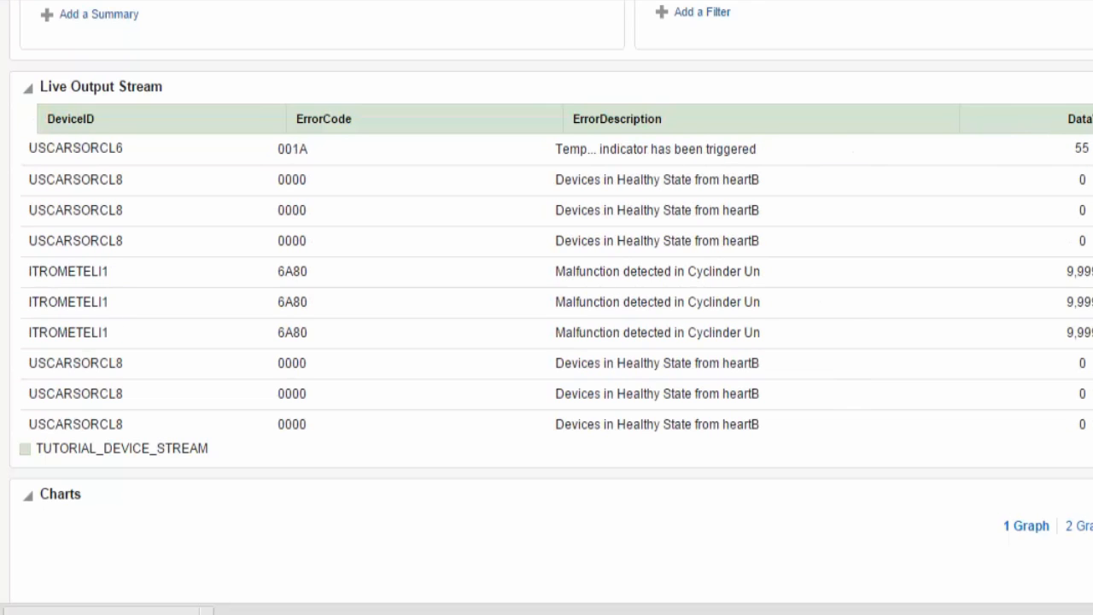
{"action": "scroll", "coordinate": [547, 307], "scroll_direction": "up", "scroll_amount": 5}
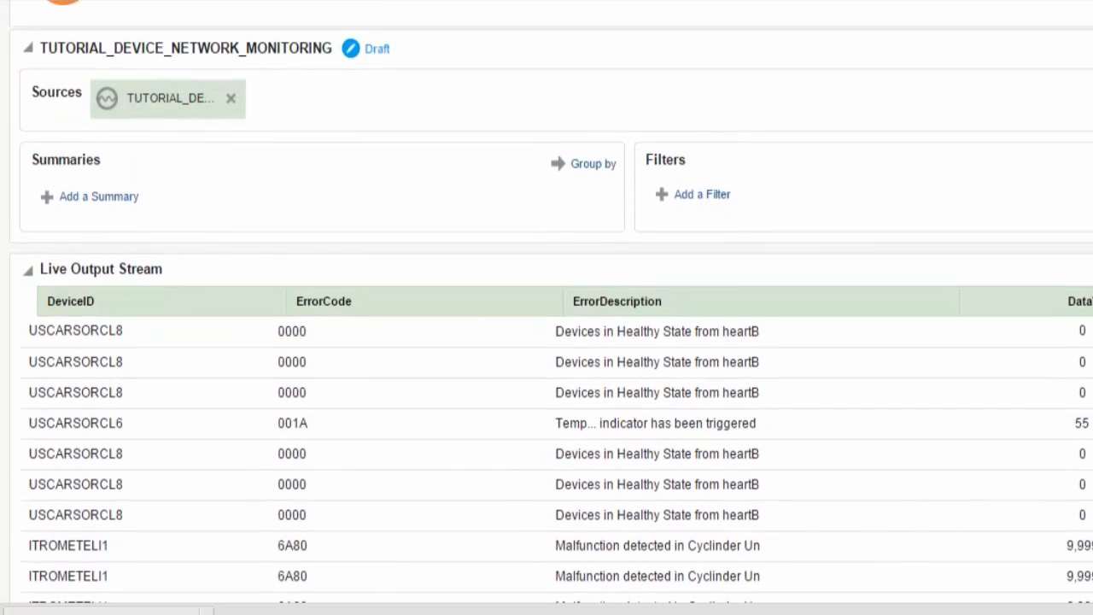
Add an ErrorCode not equals 0000 filter to the exploration.
{"action": "left_click", "coordinate": [713, 212]}
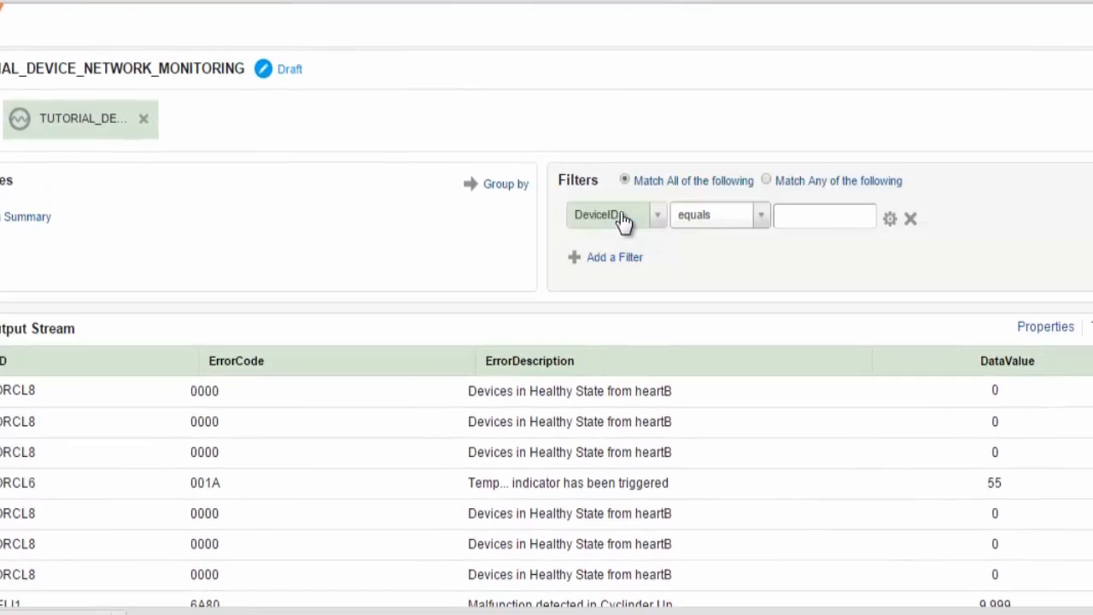
{"action": "left_click", "coordinate": [543, 224]}
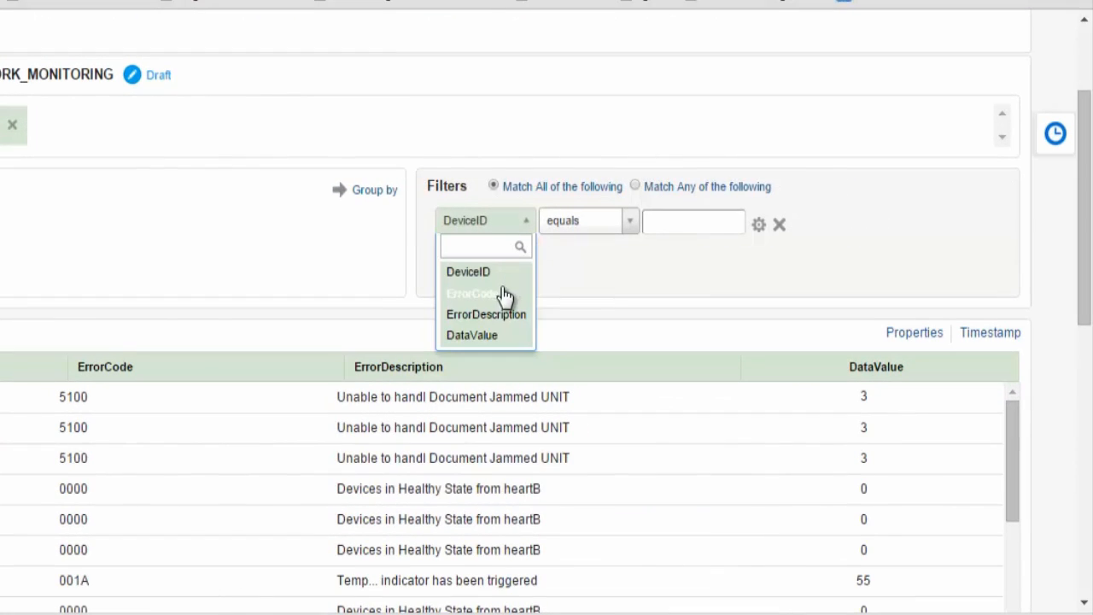
{"action": "left_click", "coordinate": [516, 290]}
{"action": "left_click", "coordinate": [632, 224]}
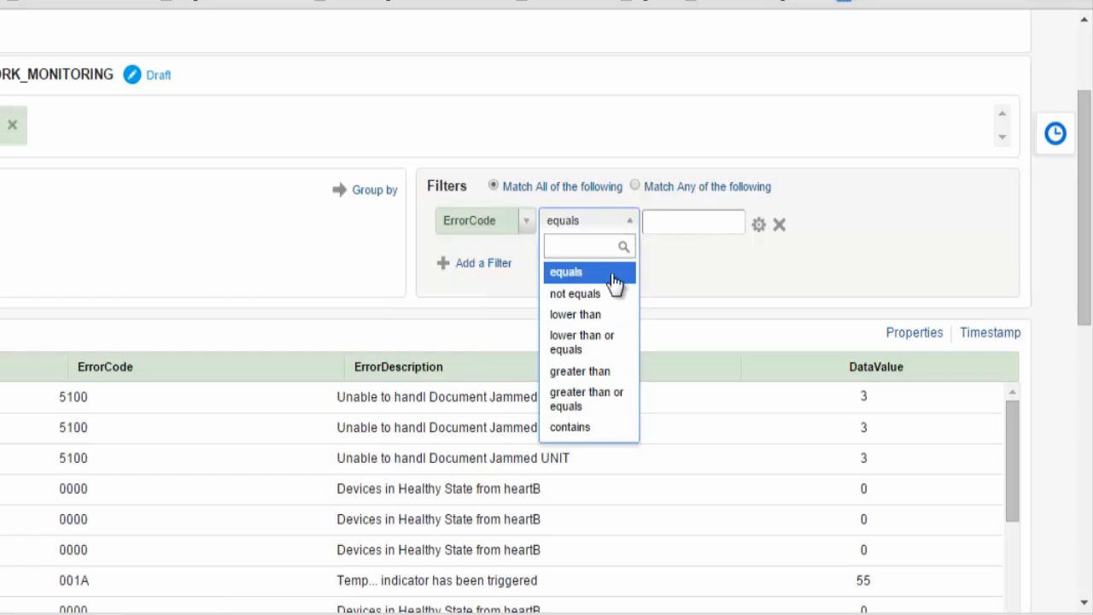
{"action": "left_click", "coordinate": [609, 295]}
{"action": "left_click", "coordinate": [674, 226]}
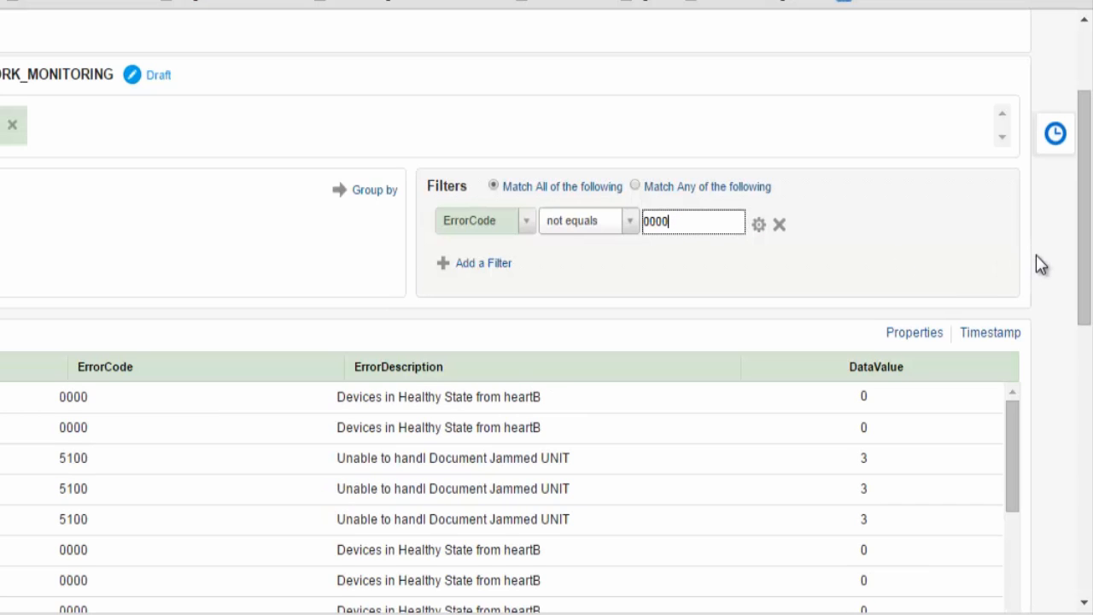
{"action": "key", "text": "Return"}
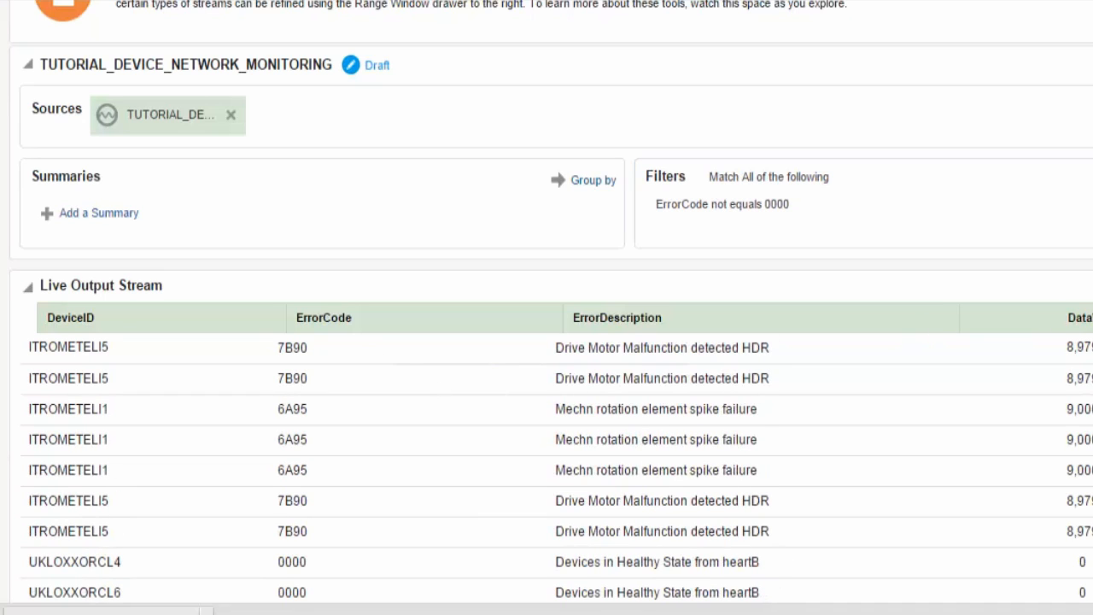
{"action": "scroll", "coordinate": [497, 450], "scroll_direction": "up", "scroll_amount": 3}
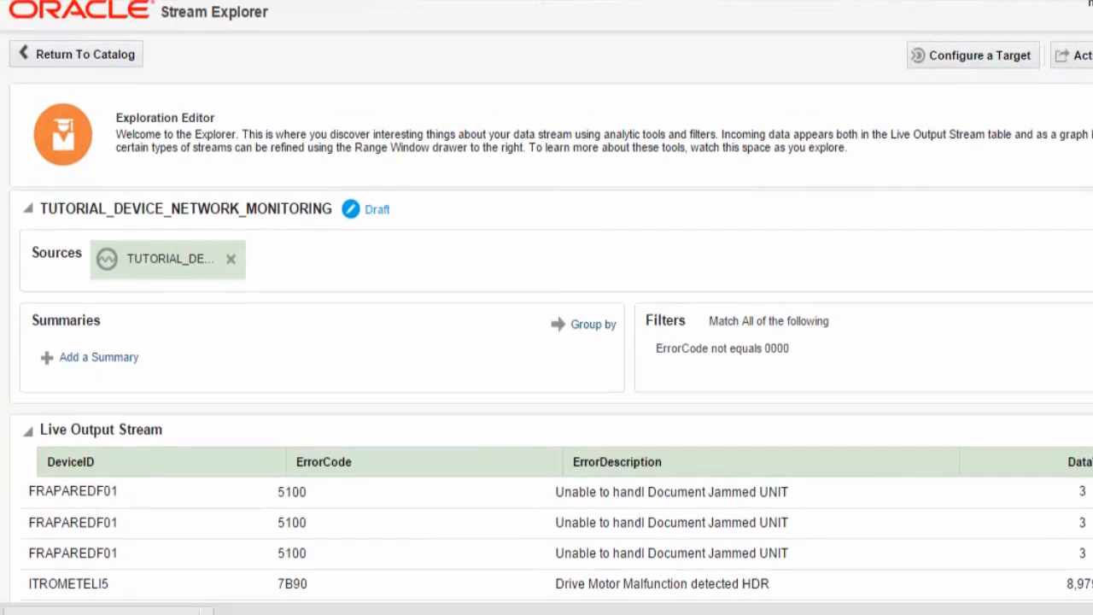
Join DATA_REFERENCE as a second source on DeviceID = id and check the enriched output rows.
{"action": "left_click", "coordinate": [260, 269]}
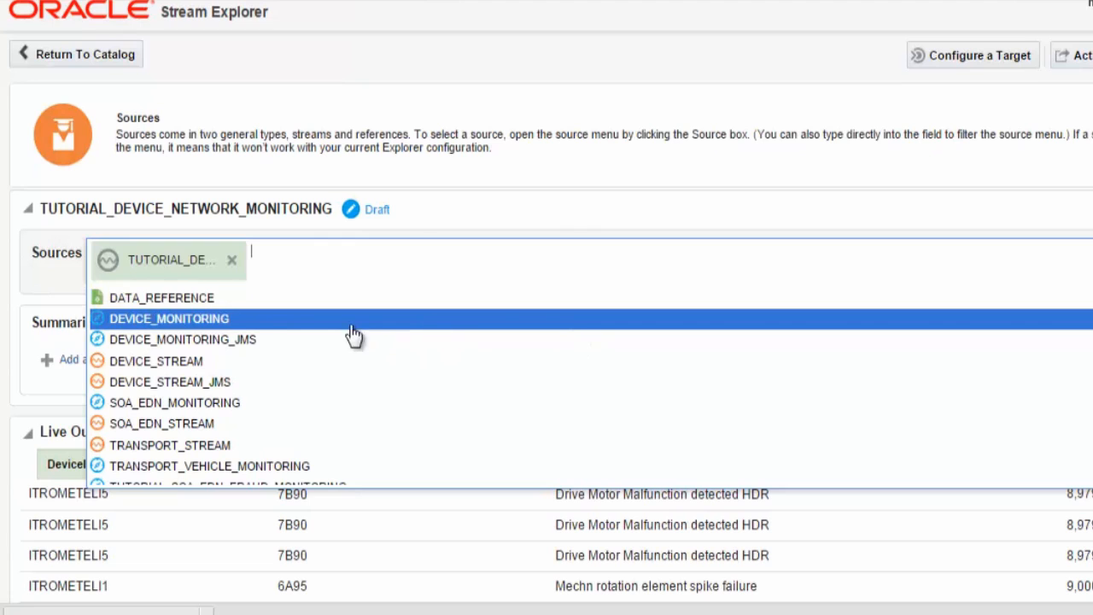
{"action": "left_click", "coordinate": [156, 299]}
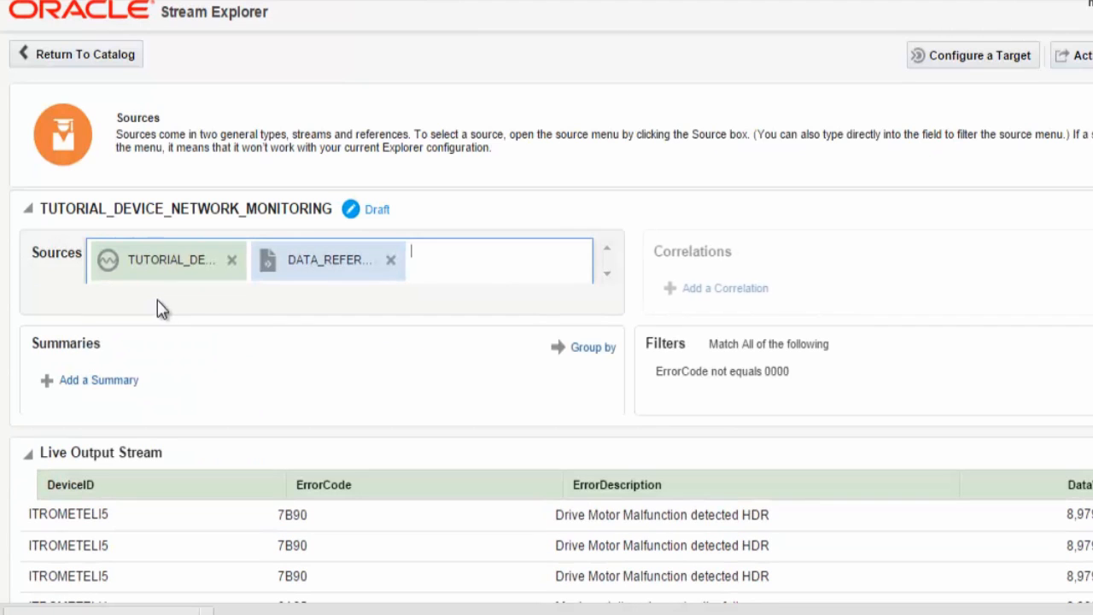
{"action": "left_click", "coordinate": [711, 290]}
{"action": "left_click", "coordinate": [940, 260]}
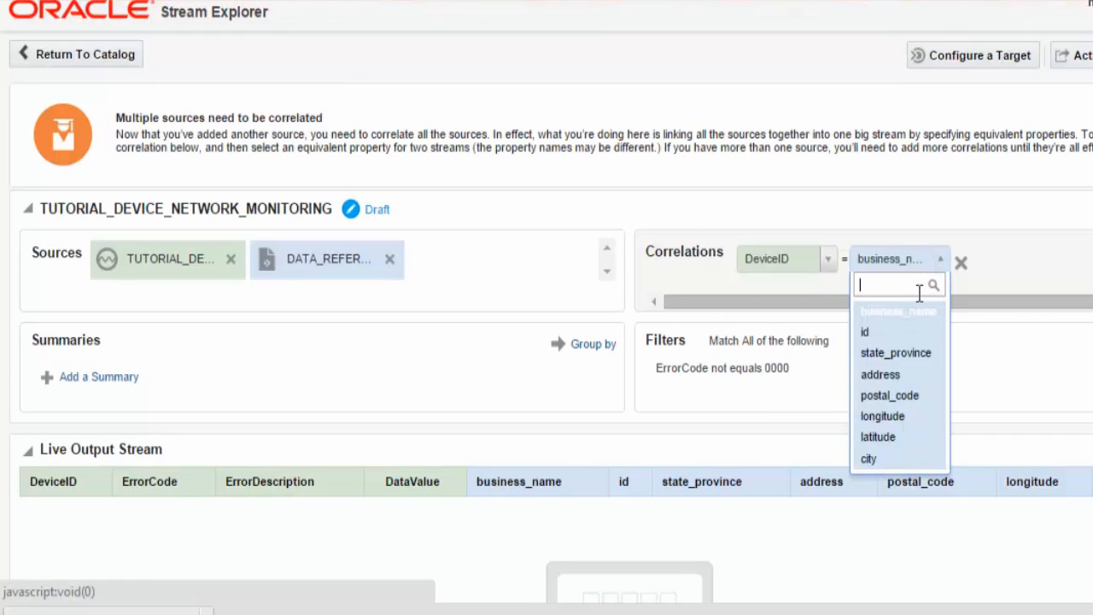
{"action": "left_click", "coordinate": [883, 334]}
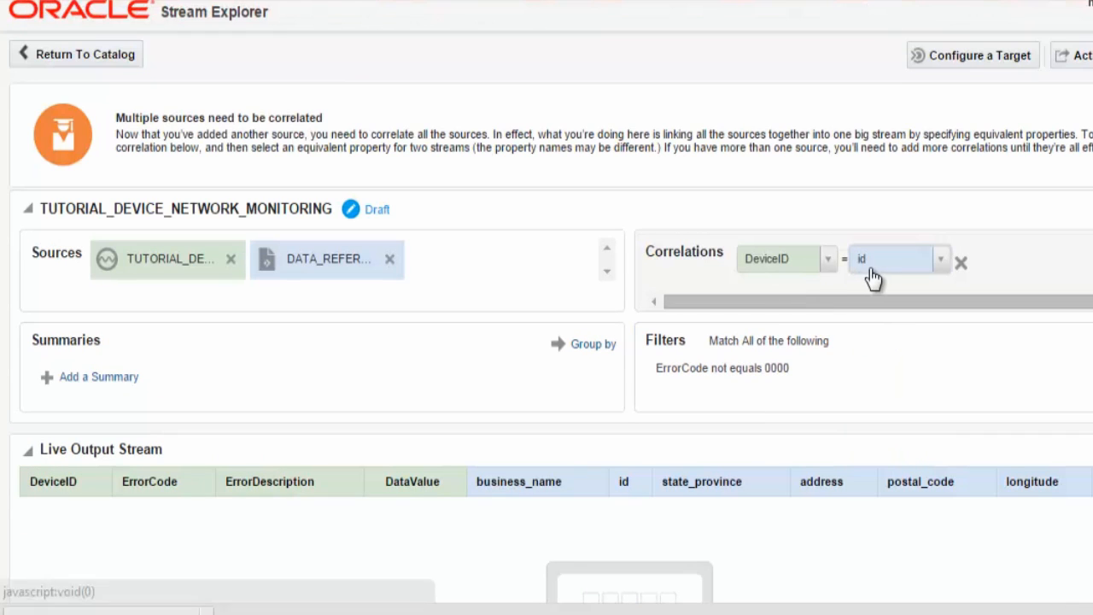
{"action": "key", "text": "Return"}
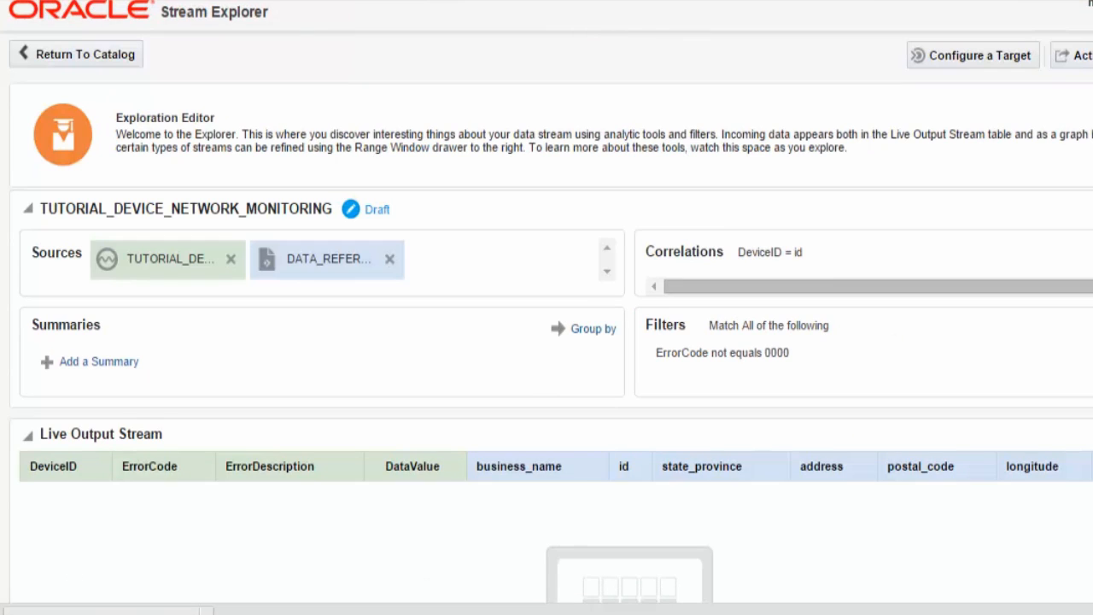
{"action": "scroll", "coordinate": [546, 307], "scroll_direction": "down", "scroll_amount": 2}
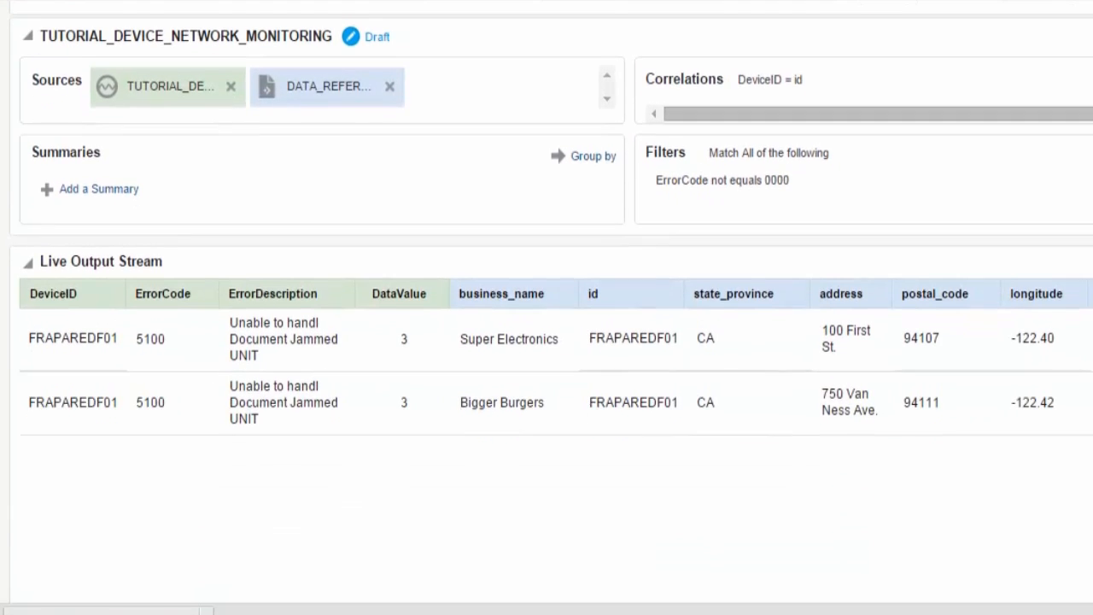
{"action": "scroll", "coordinate": [547, 308], "scroll_direction": "down", "scroll_amount": 1}
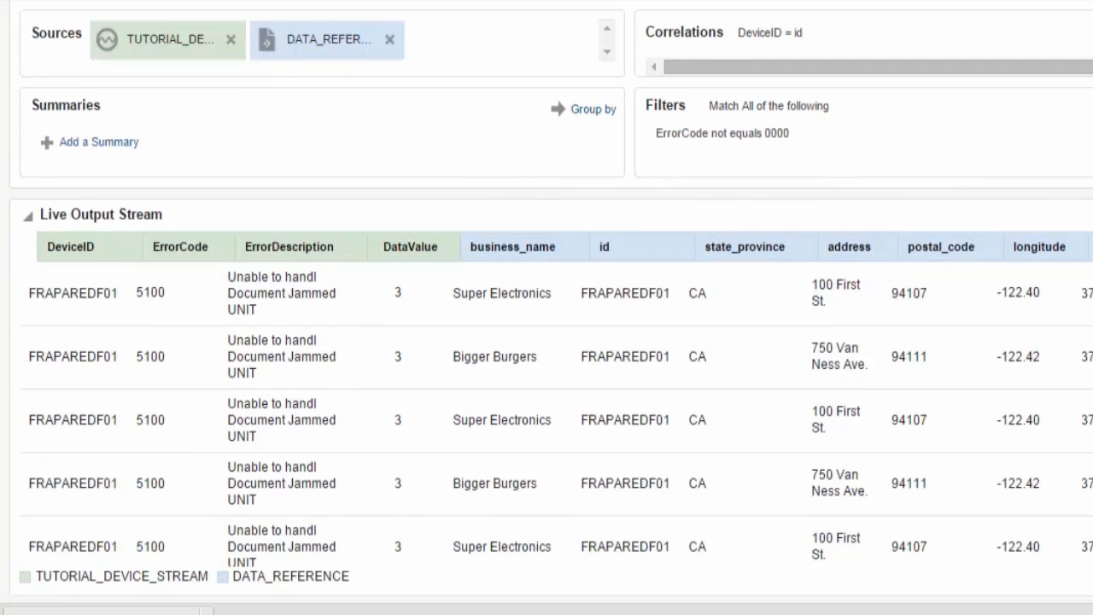
{"action": "scroll", "coordinate": [546, 308], "scroll_direction": "down", "scroll_amount": 1}
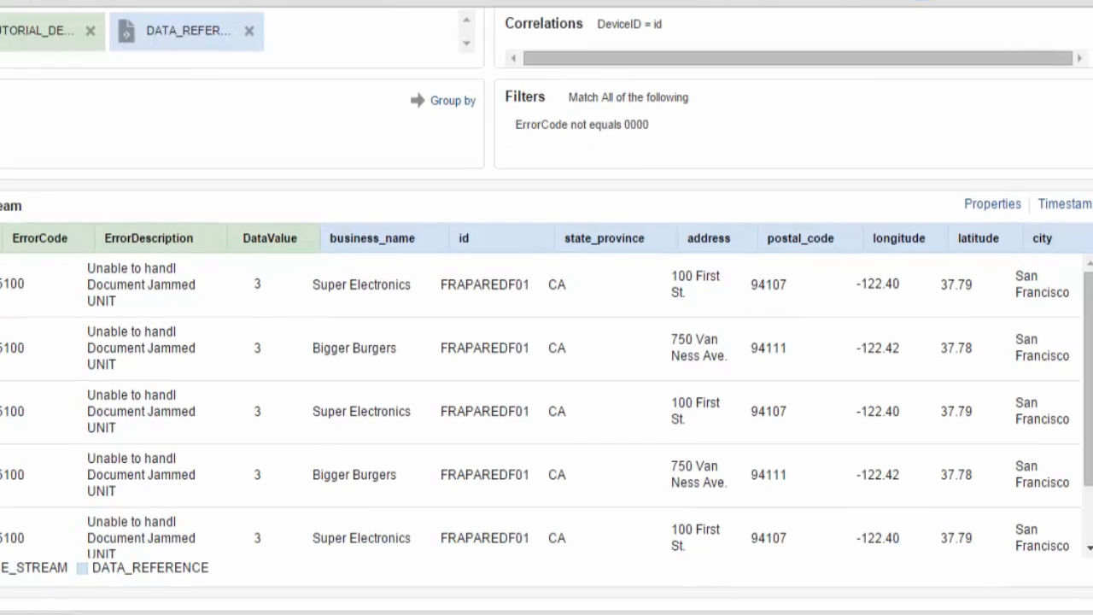
Hide the id column in the output table's Properties and review the enriched rows.
{"action": "left_click", "coordinate": [993, 206]}
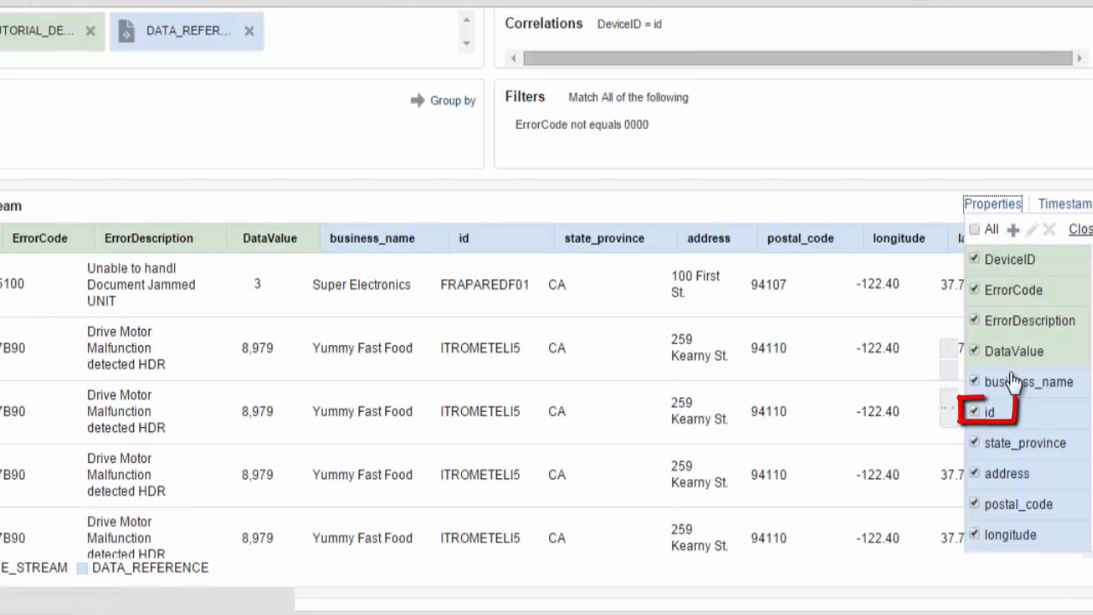
{"action": "left_click", "coordinate": [987, 417]}
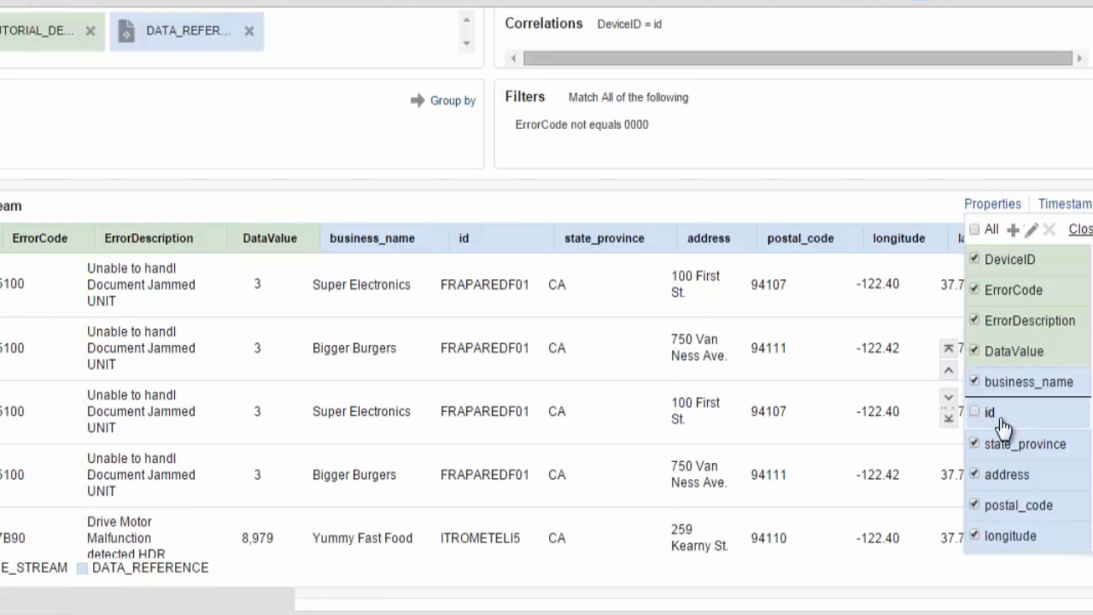
{"action": "left_click", "coordinate": [1083, 231]}
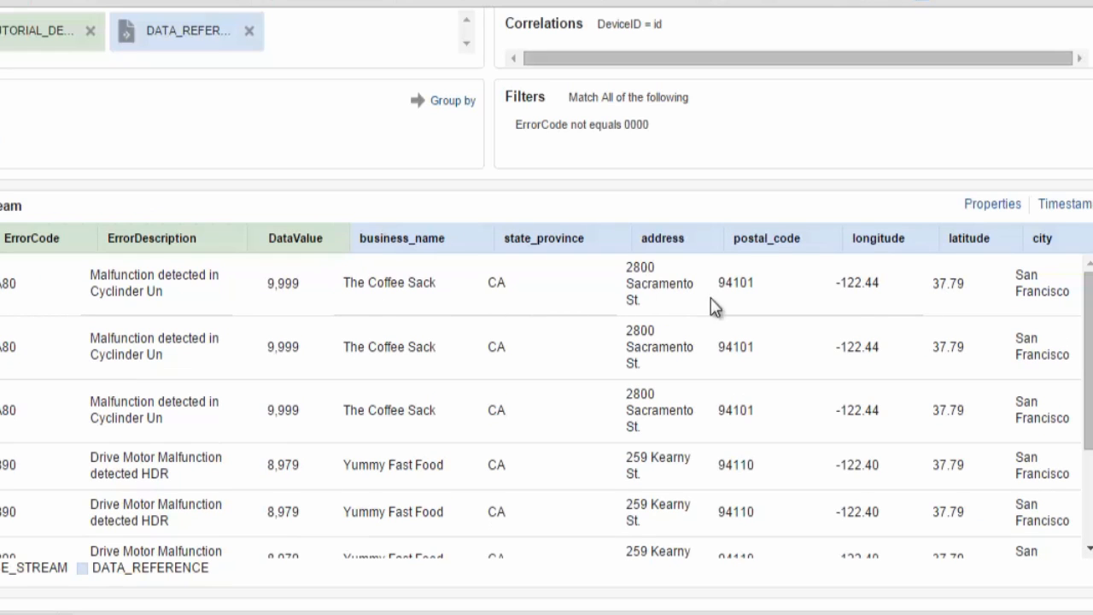
{"action": "scroll", "coordinate": [547, 308], "scroll_direction": "up", "scroll_amount": 3}
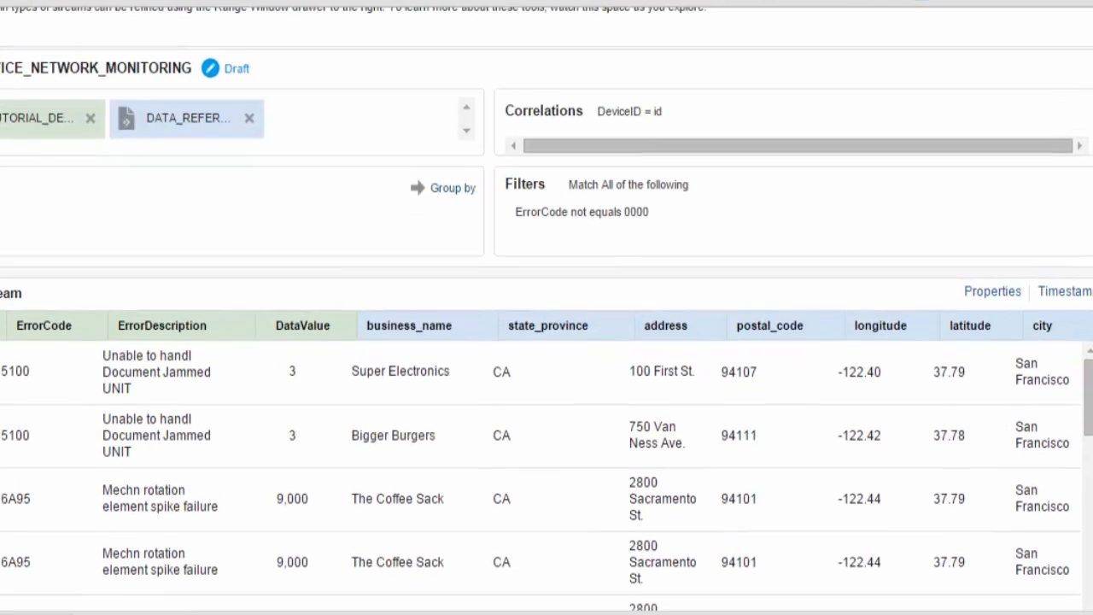
{"action": "scroll", "coordinate": [547, 308], "scroll_direction": "up", "scroll_amount": 1}
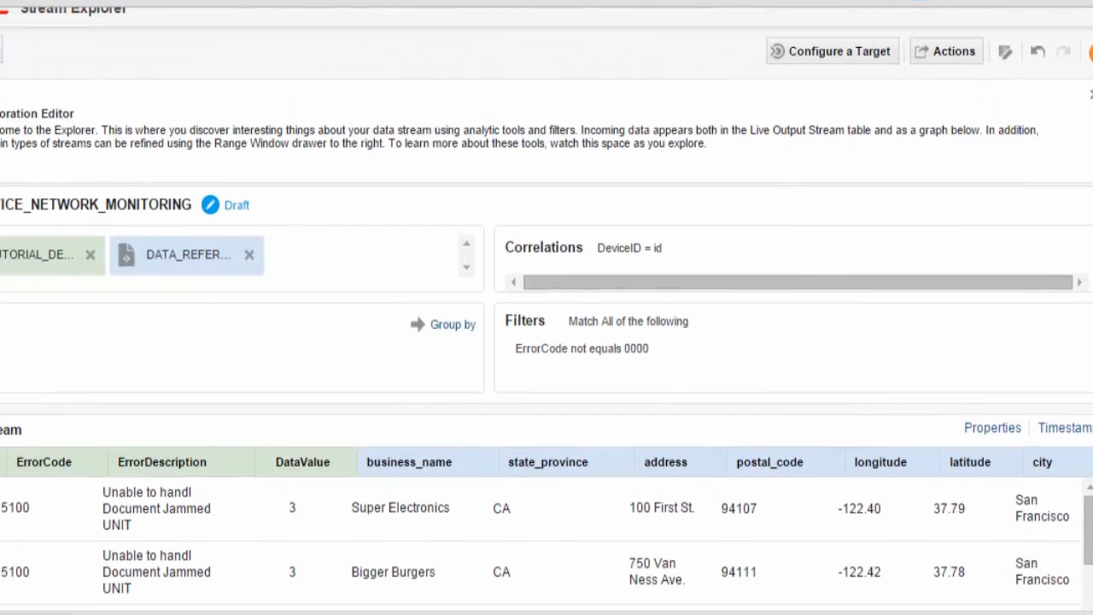
{"action": "scroll", "coordinate": [547, 308], "scroll_direction": "up", "scroll_amount": 1}
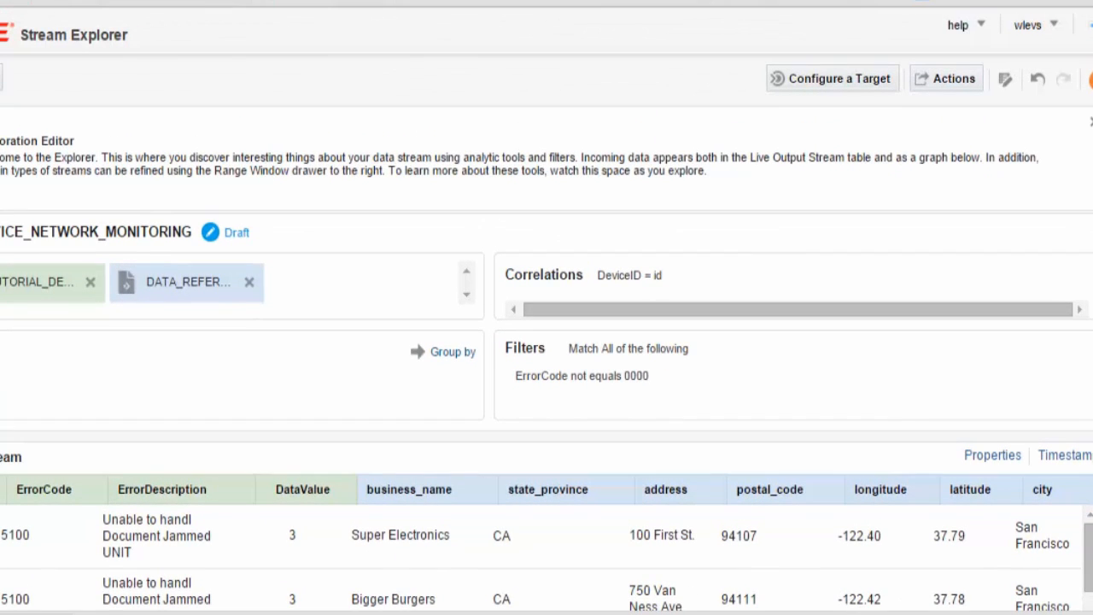
Publish TUTORIAL_DEVICE_NETWORK_MONITORING from the Actions menu and go back to the catalog listing.
{"action": "left_click", "coordinate": [942, 78]}
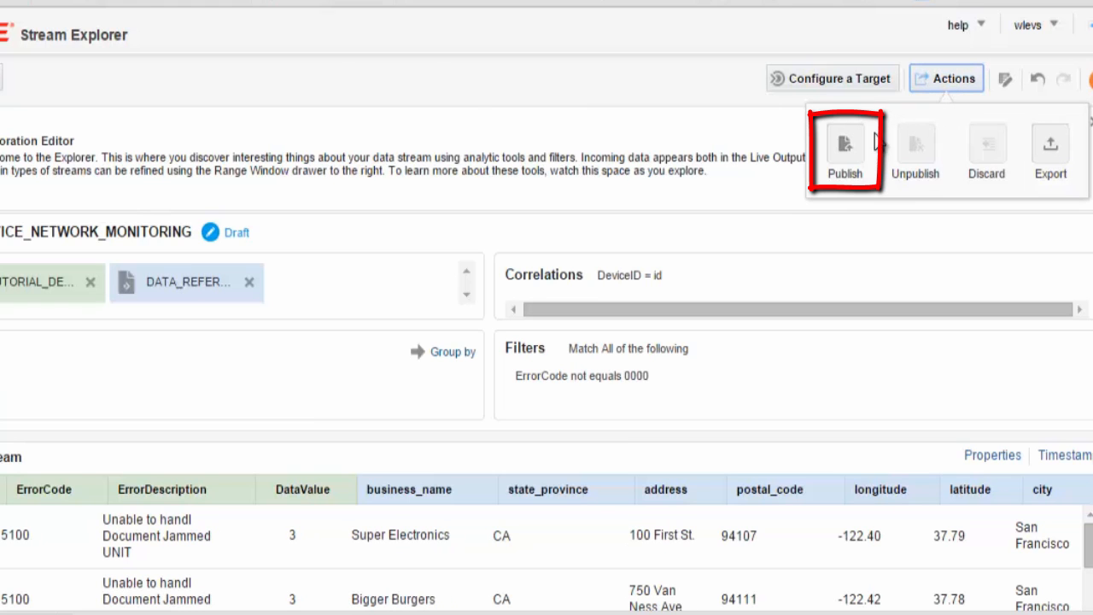
{"action": "left_click", "coordinate": [854, 152]}
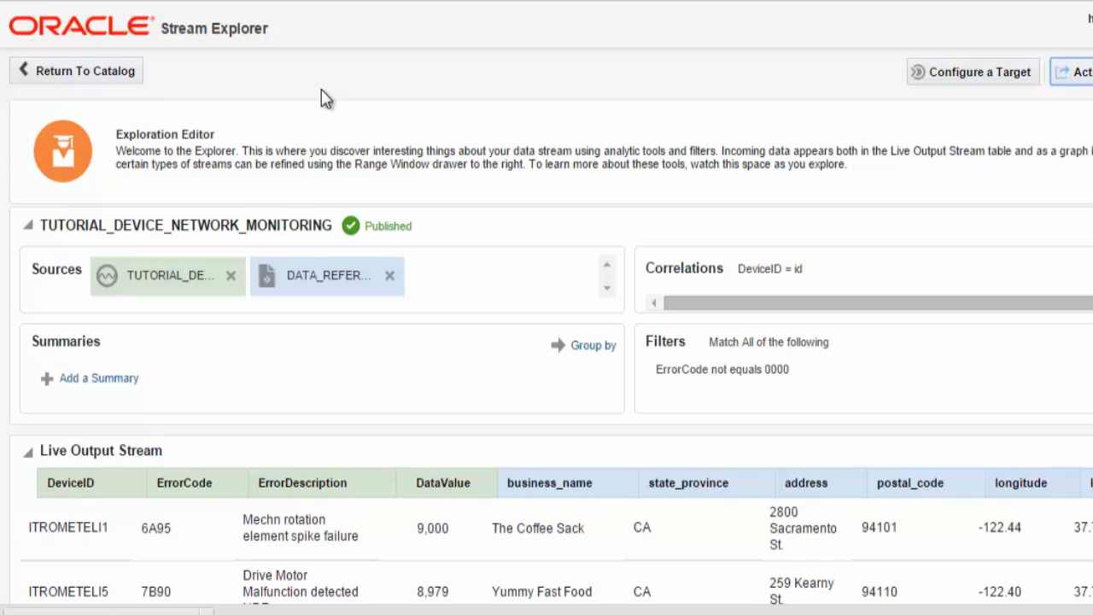
{"action": "left_click", "coordinate": [76, 71]}
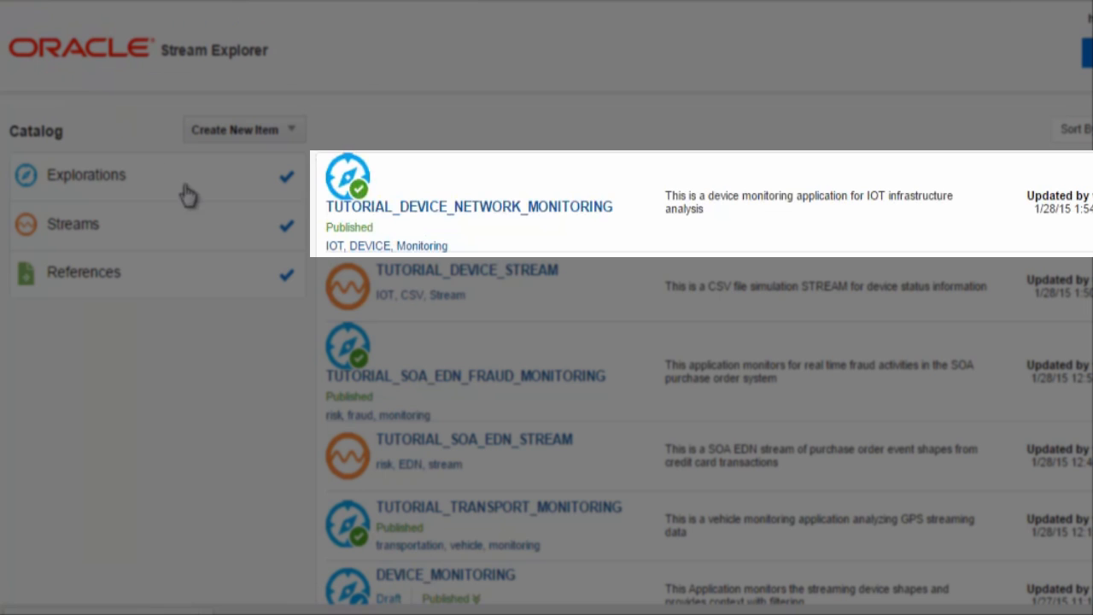